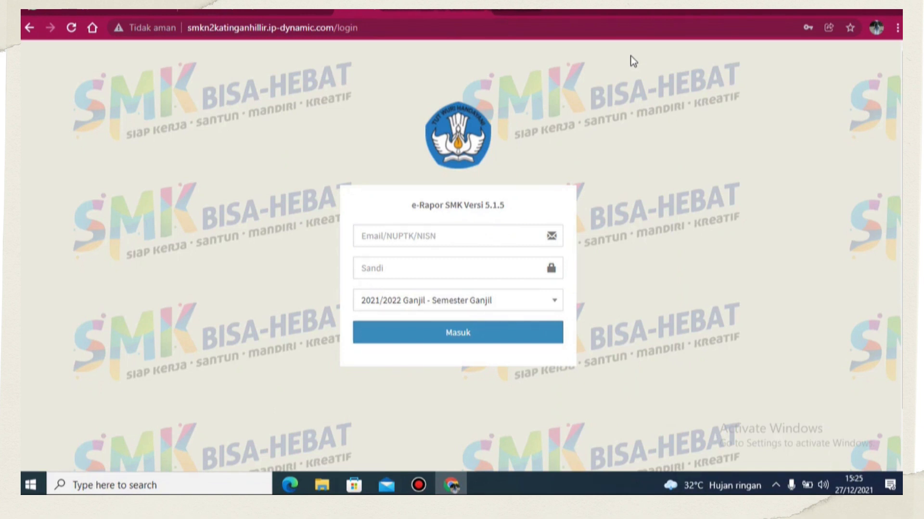
Sign in to e-Rapor SMK with the saved account e-mail and password for semester 2021/2022 Ganjil
left_click(498, 232)
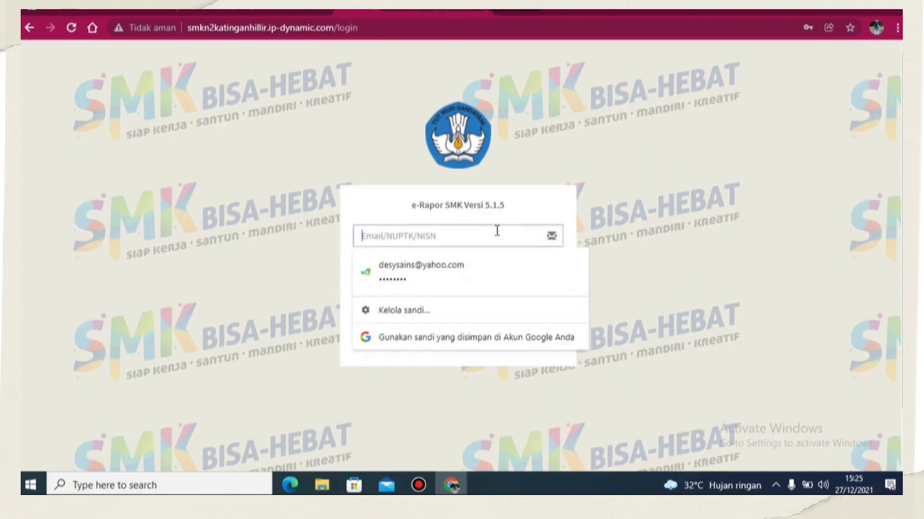
left_click(477, 269)
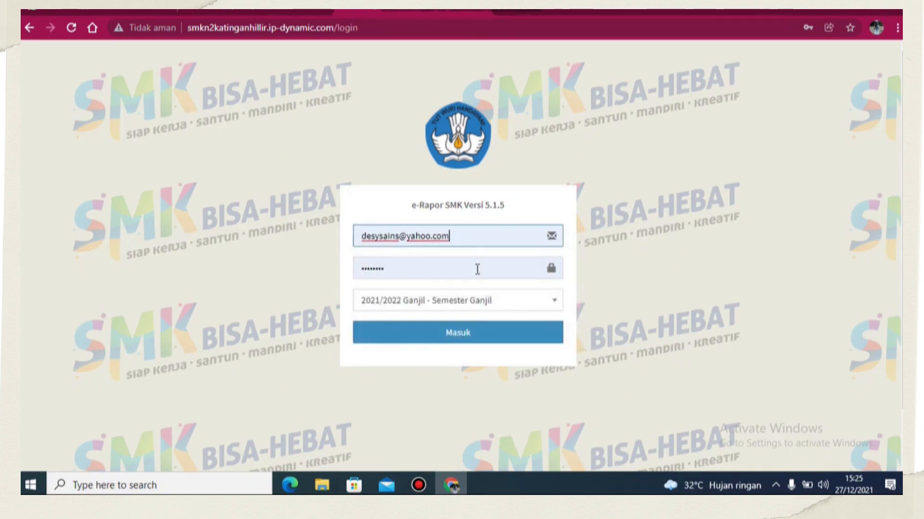
left_click(476, 338)
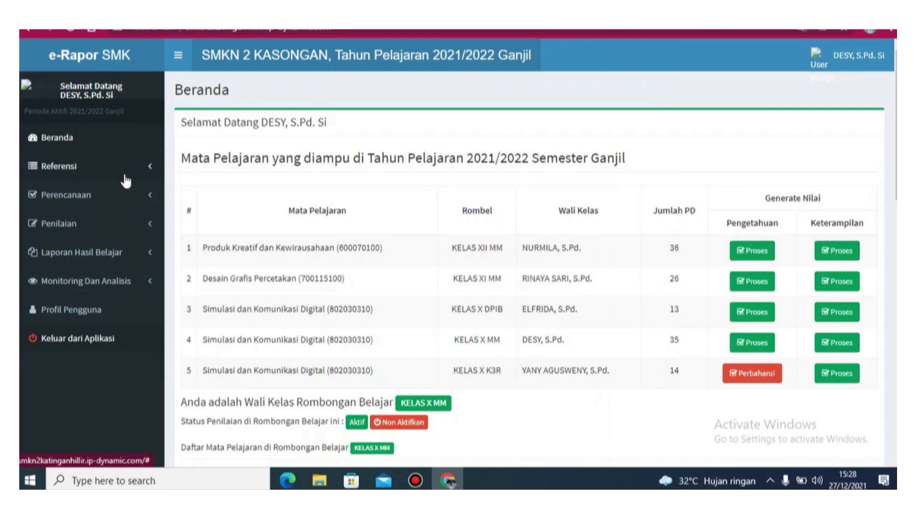
Open the final grade ratios (Rasio Nilai Akhir) in Perencanaan and save them for the listed subjects
left_click(117, 194)
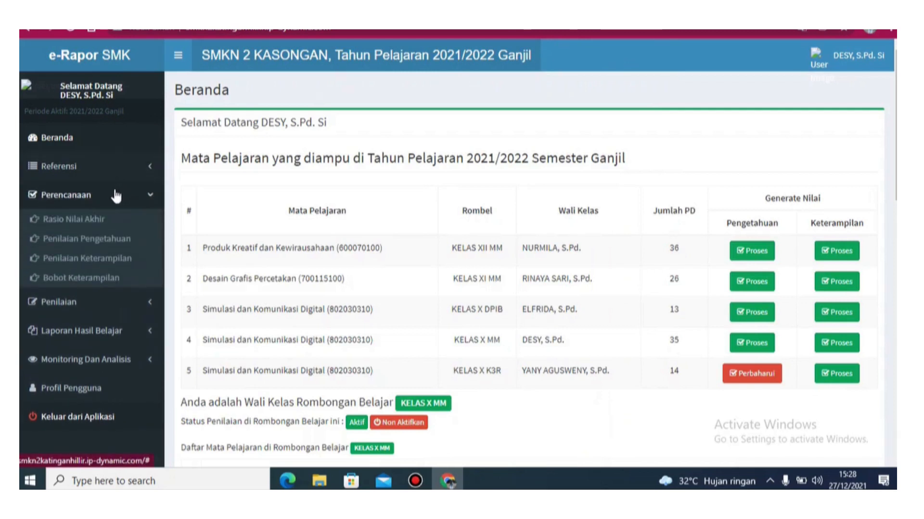
left_click(103, 221)
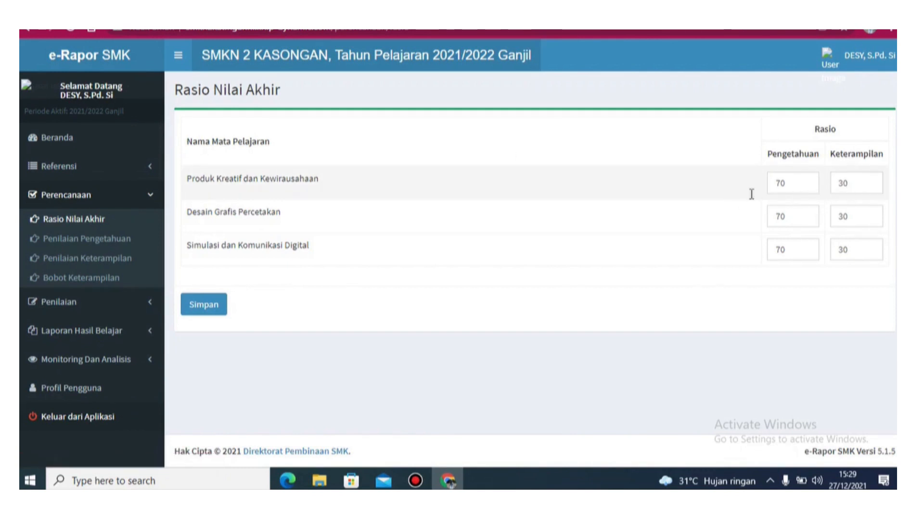
left_click(221, 306)
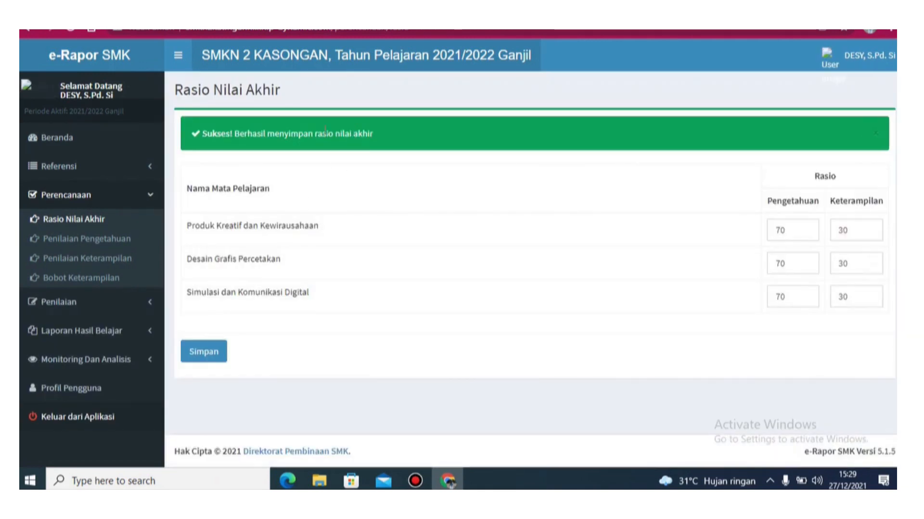
Start a new knowledge assessment plan (Penilaian Pengetahuan) for Kelas 10, KELAS X MM, subject Simulasi dan Komunikasi Digital
left_click(108, 243)
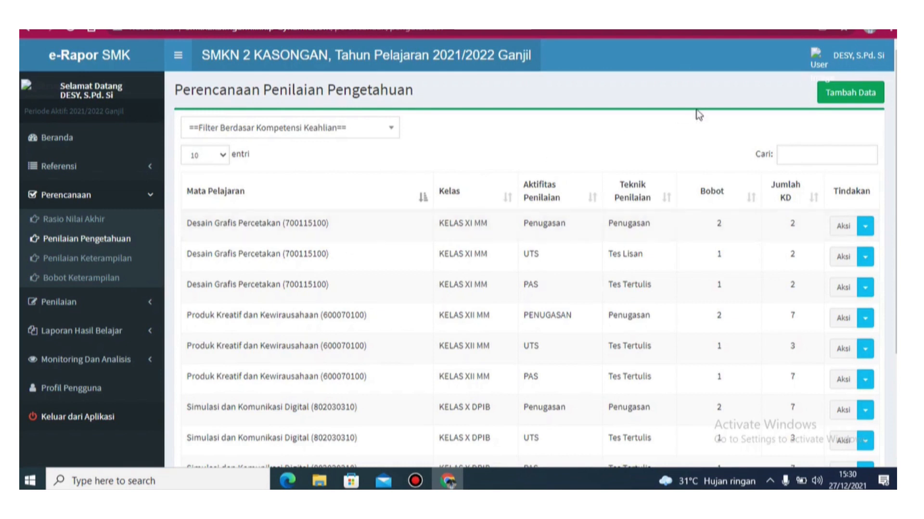
left_click(837, 96)
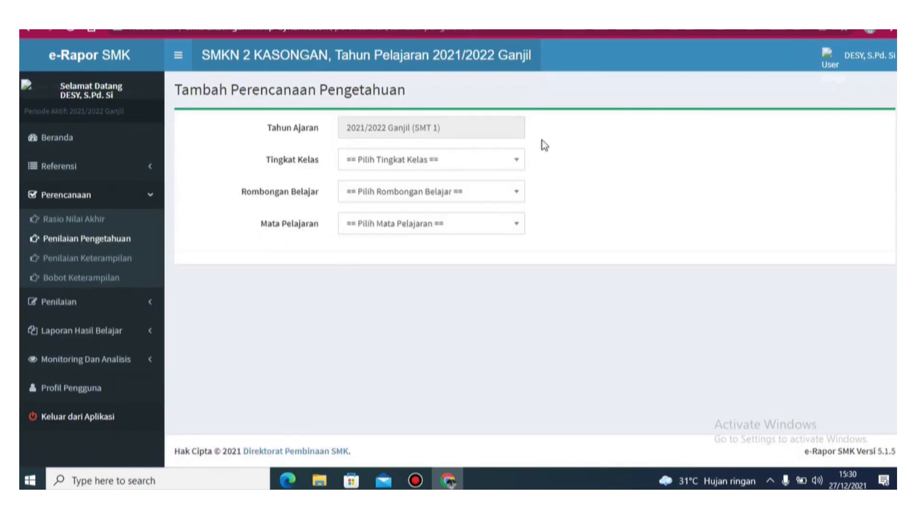
left_click(417, 159)
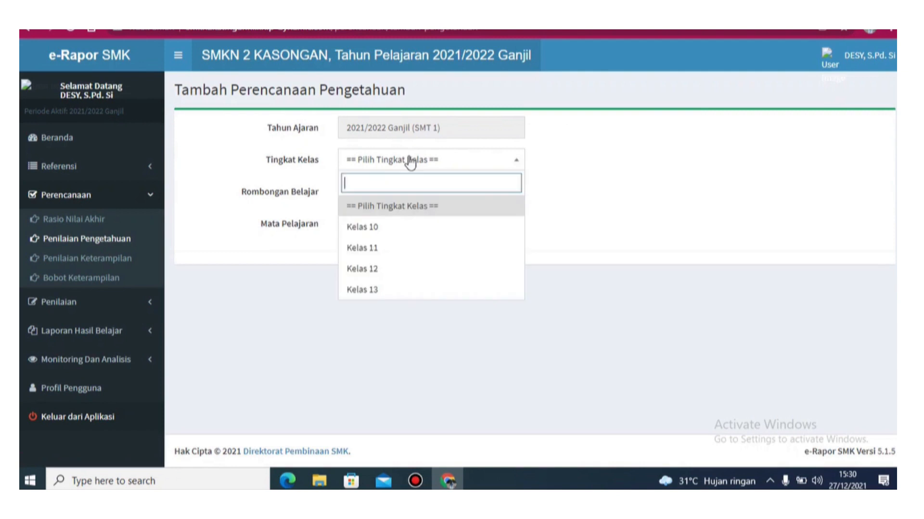
left_click(389, 230)
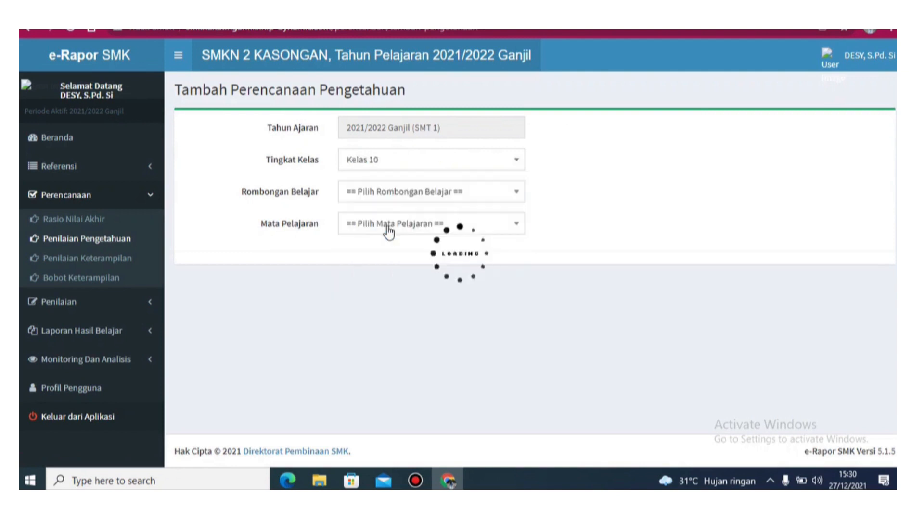
left_click(383, 193)
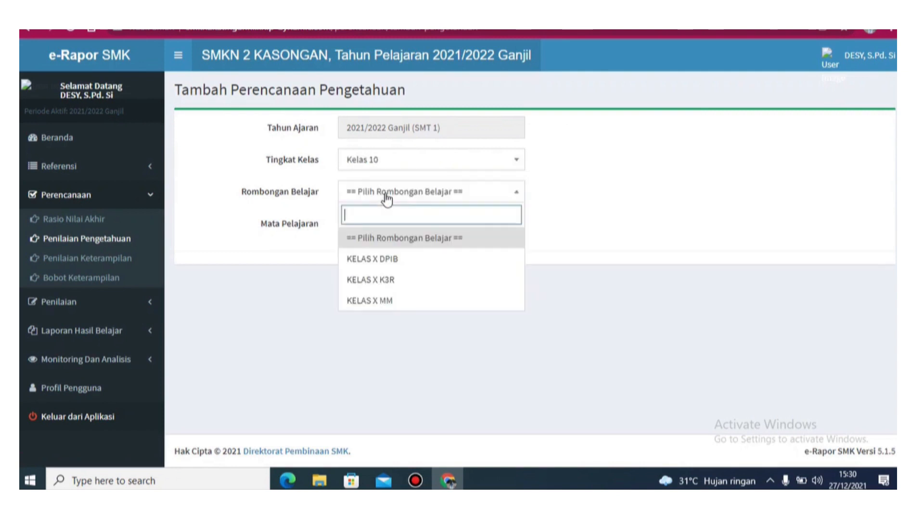
left_click(377, 299)
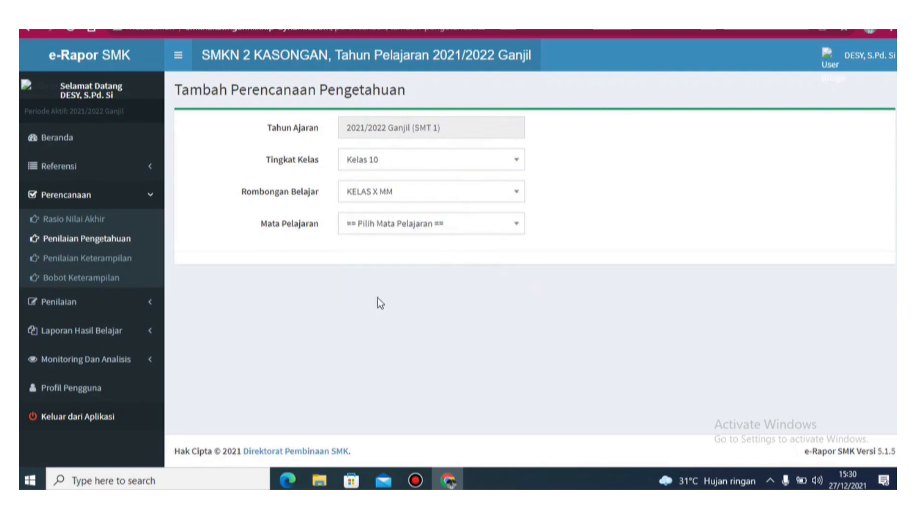
left_click(378, 230)
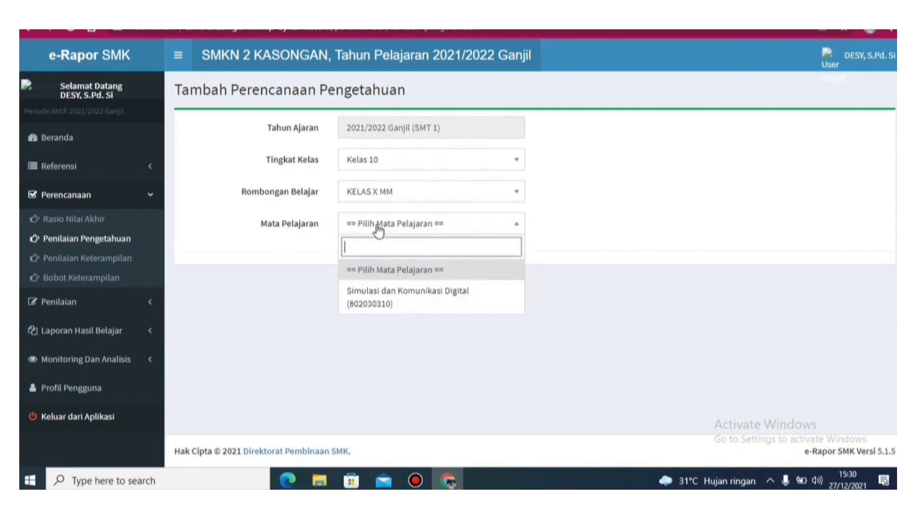
left_click(374, 292)
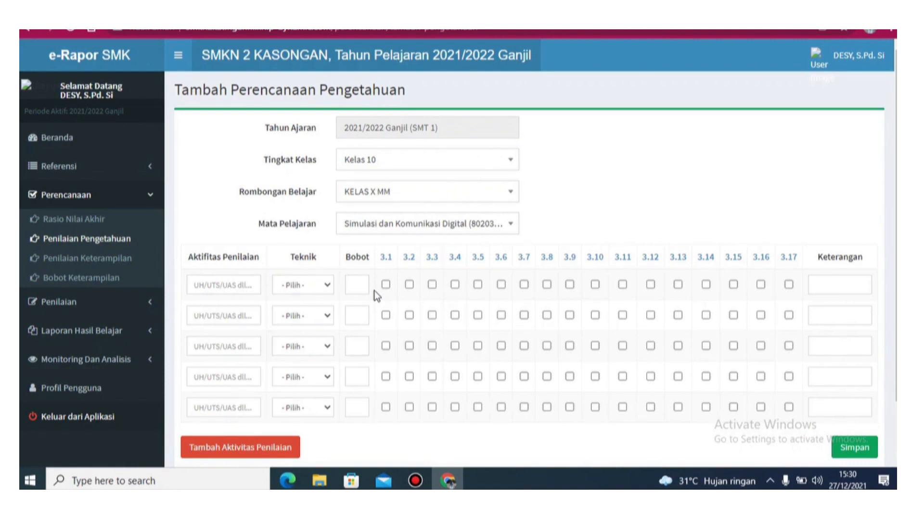
Fill the first assessment row with activity PENUGASAN, technique Penugasan and weight (Bobot) 2
left_click(228, 286)
type("a")
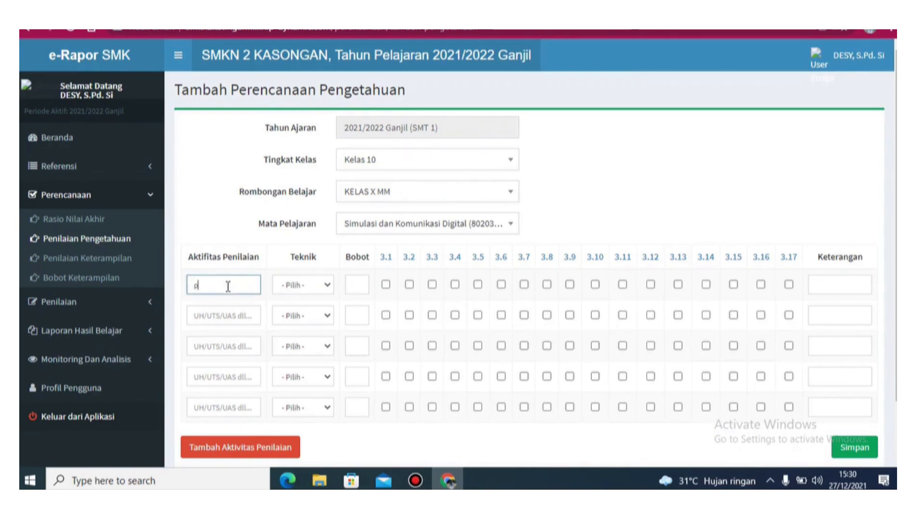
key("BackSpace")
type("PE")
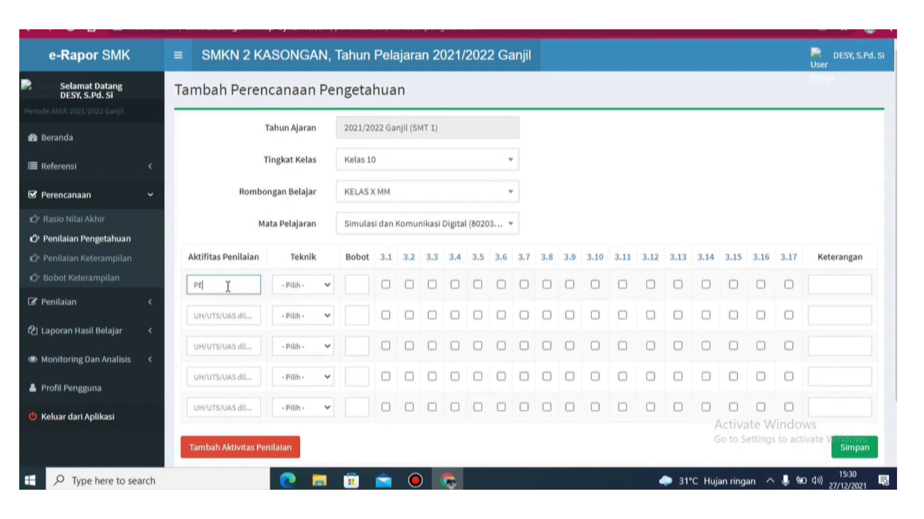
type("NUGASAN")
left_click(302, 287)
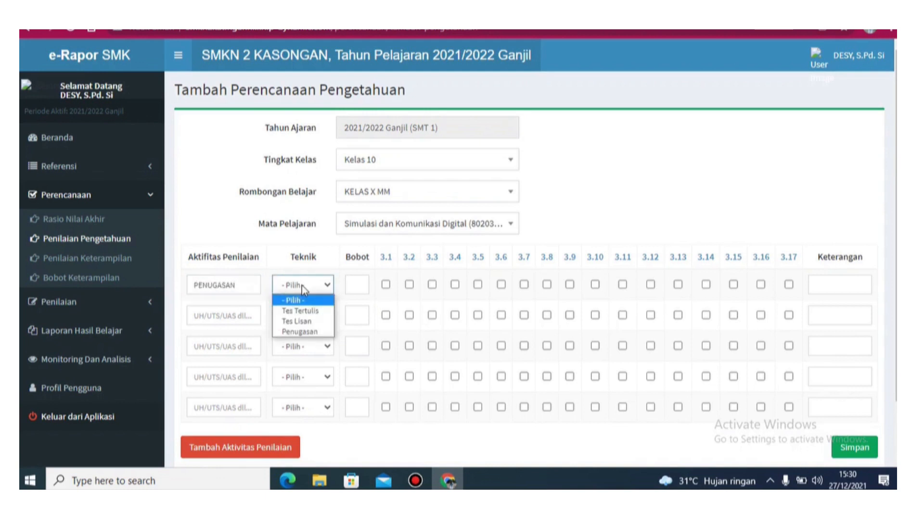
left_click(302, 332)
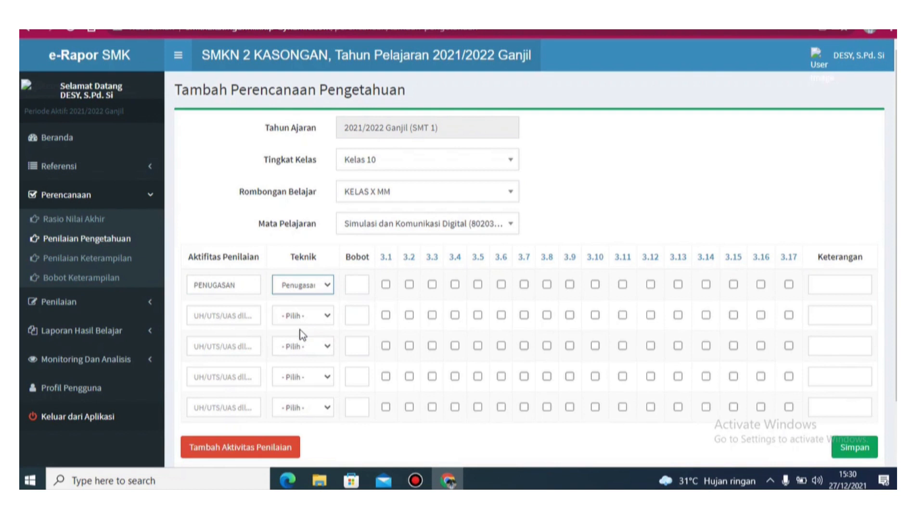
left_click(356, 287)
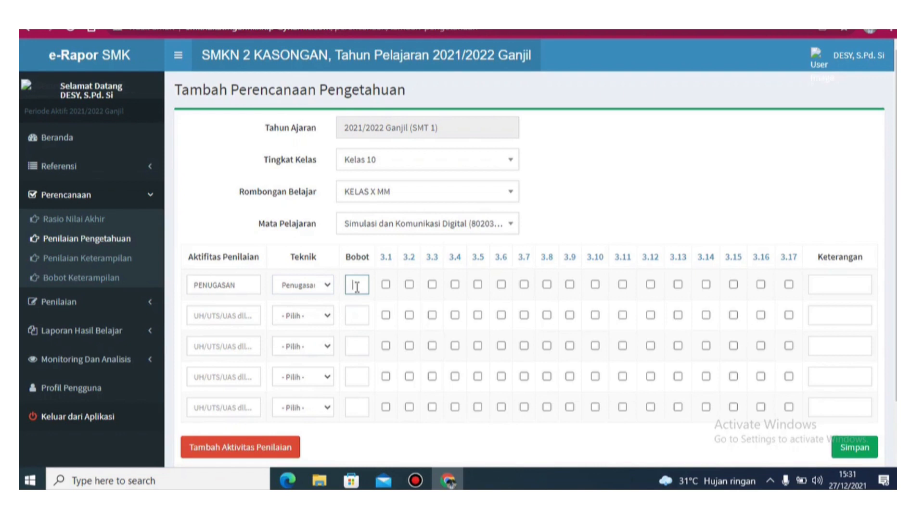
type("1")
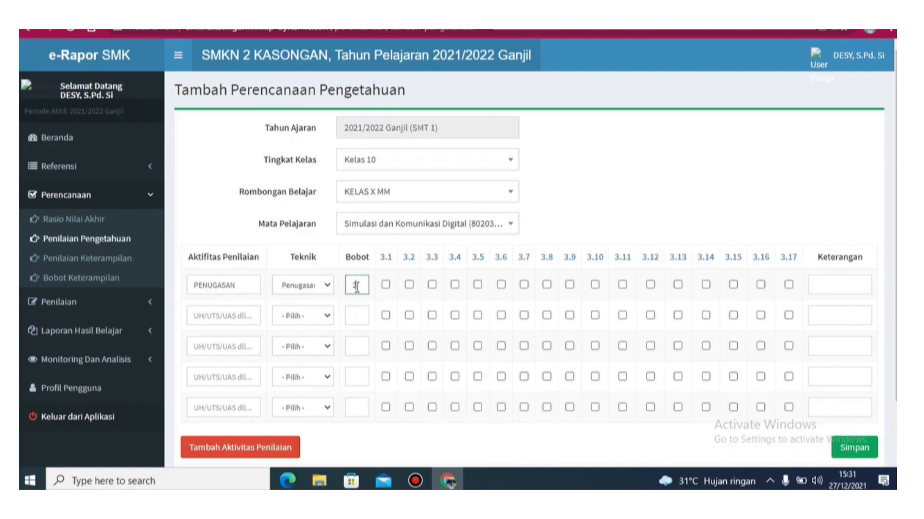
Select competencies 3.1 through 3.6 for the PENUGASAN activity
left_click(385, 285)
left_click(409, 285)
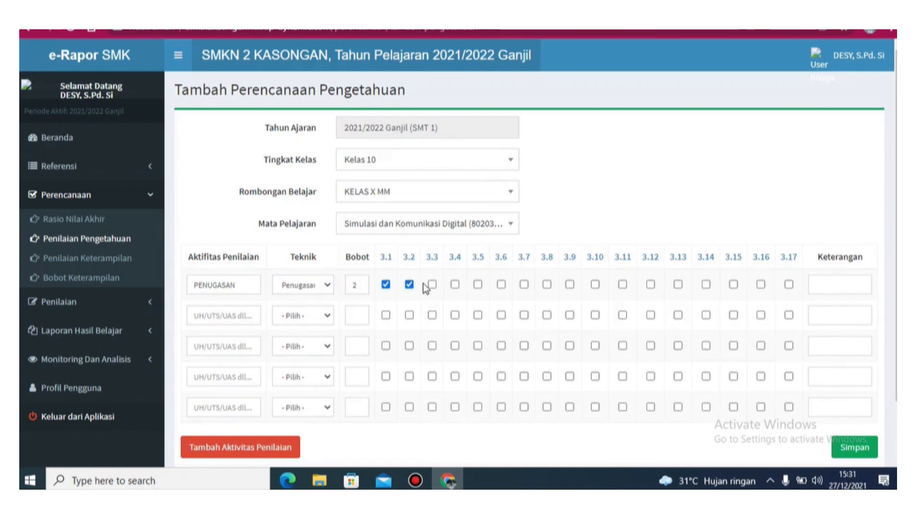
left_click(433, 285)
left_click(455, 285)
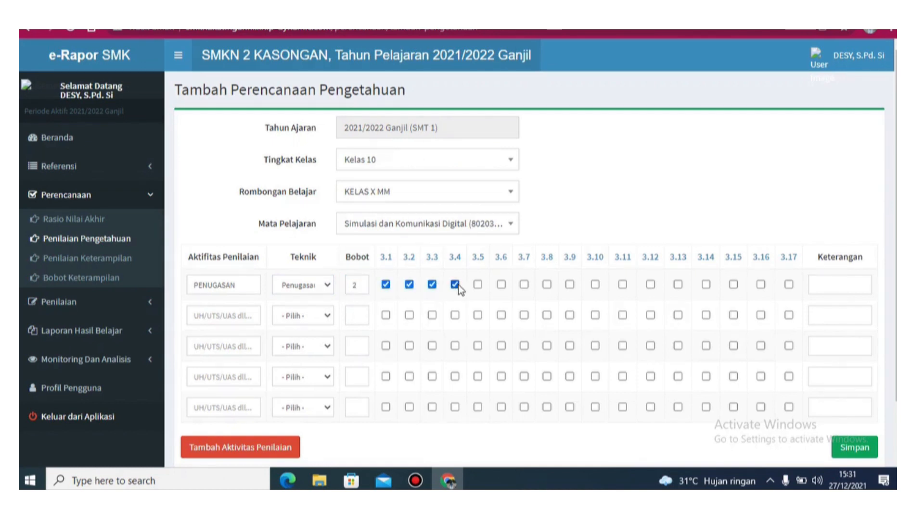
left_click(478, 285)
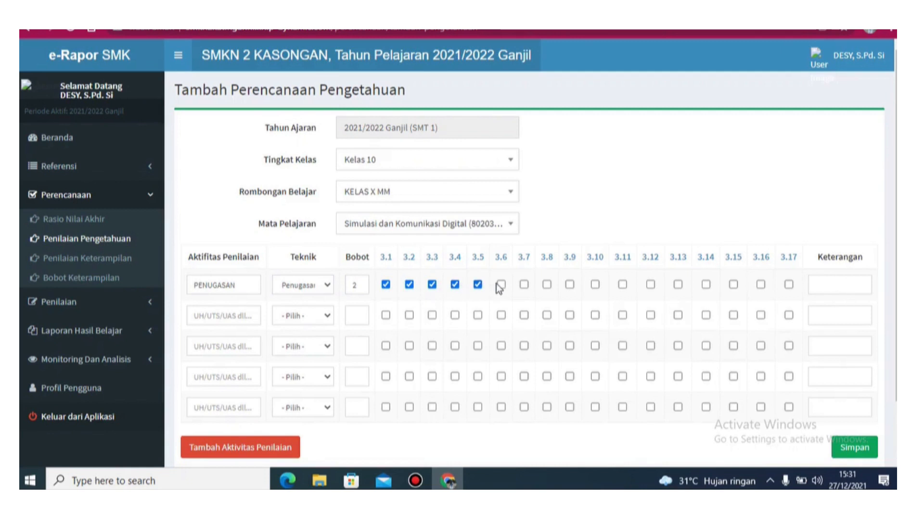
left_click(501, 285)
Fill the second assessment row with activity UTS, technique Tes Tertulis, weight 1 and competencies 3.1 through 3.3
left_click(212, 316)
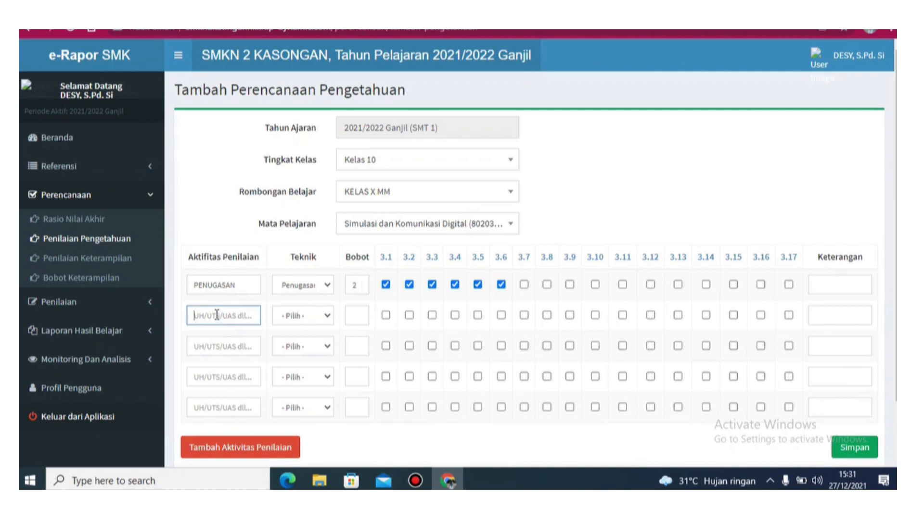
type("UTS")
left_click(329, 315)
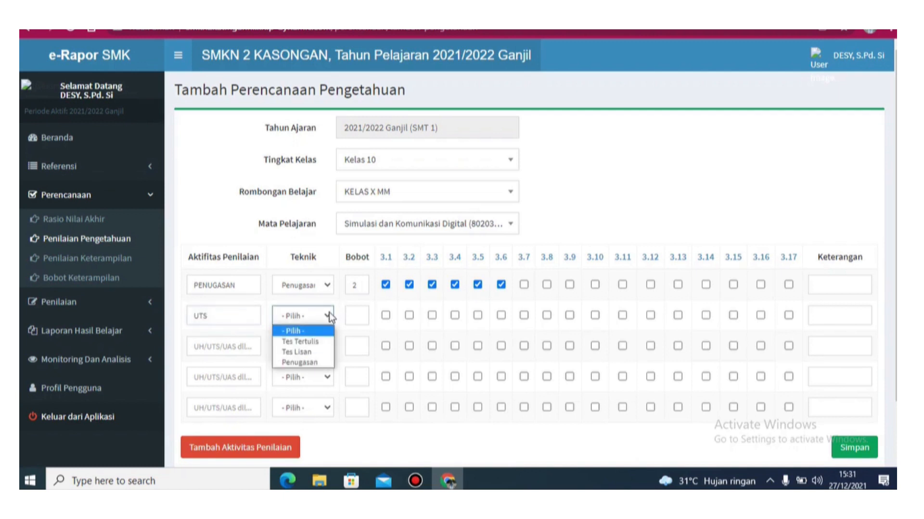
left_click(319, 342)
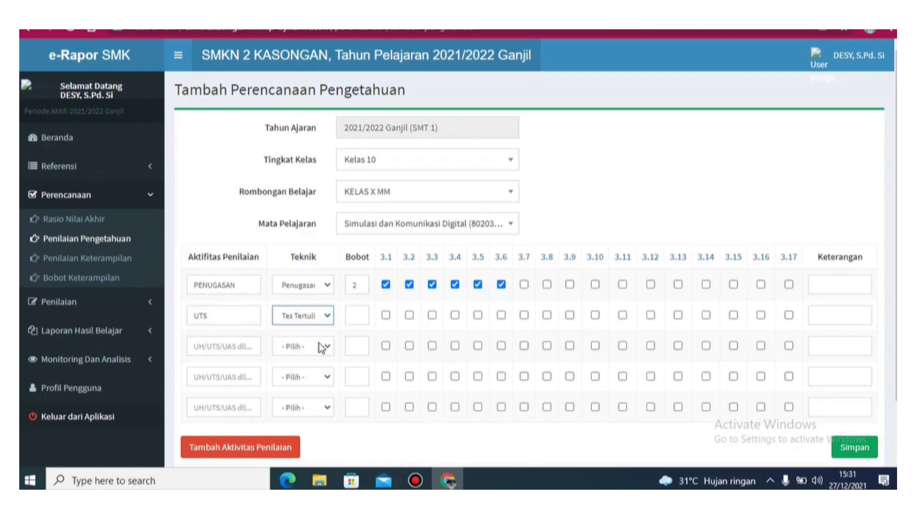
left_click(356, 316)
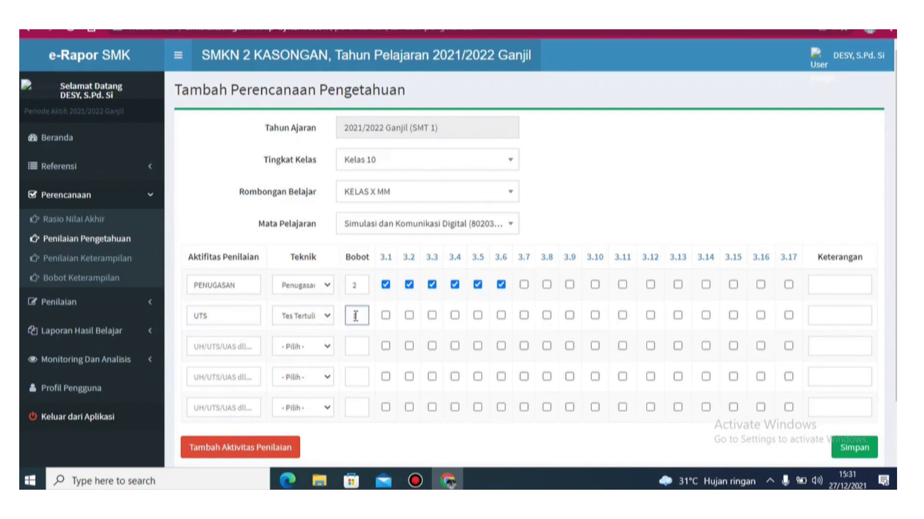
type("1")
left_click(386, 316)
left_click(409, 316)
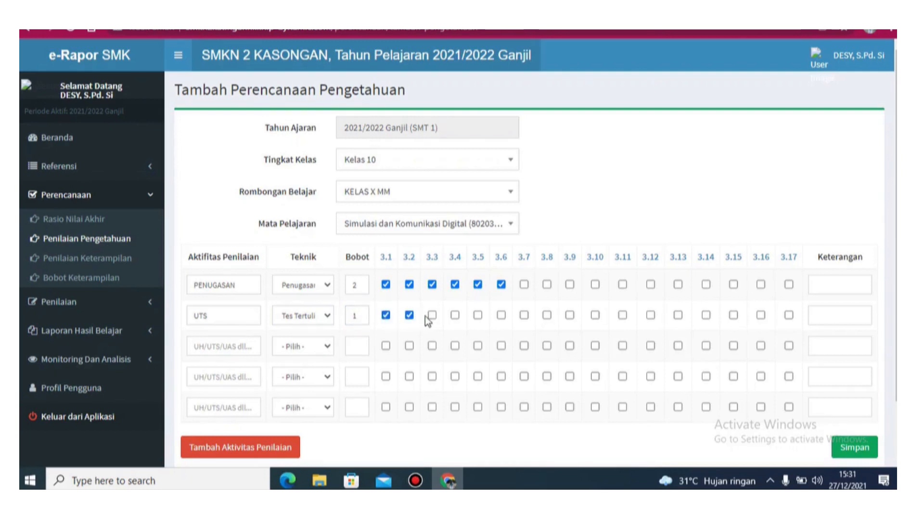
left_click(432, 316)
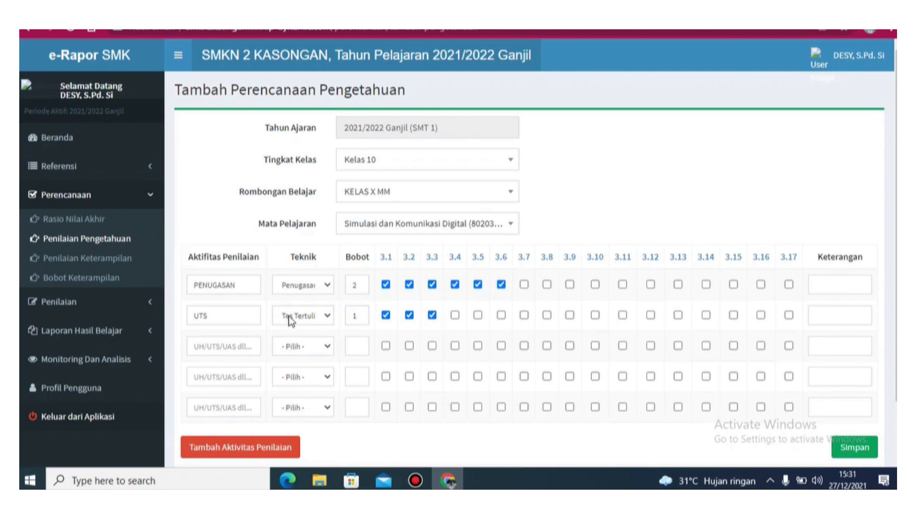
Fill the third assessment row with activity PAS, technique Tes Tertulis and weight 1
left_click(233, 343)
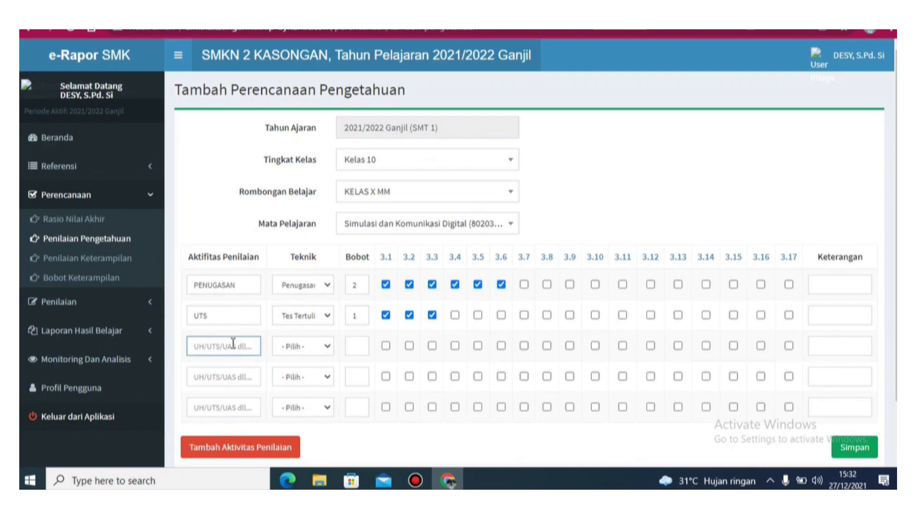
type("PAS")
left_click(298, 348)
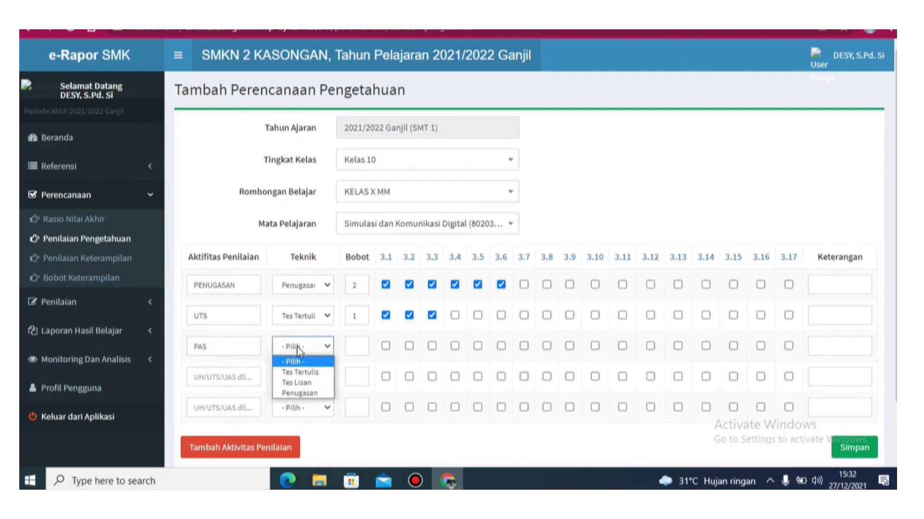
left_click(299, 373)
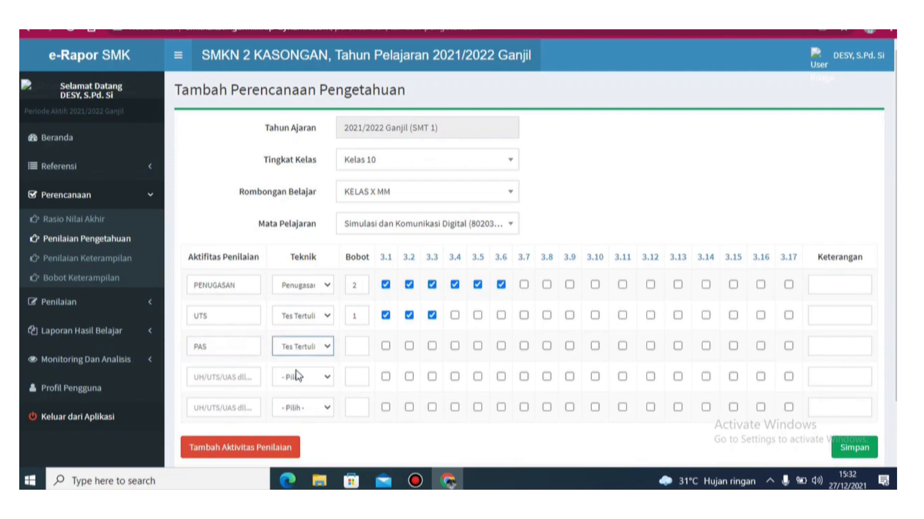
left_click(356, 346)
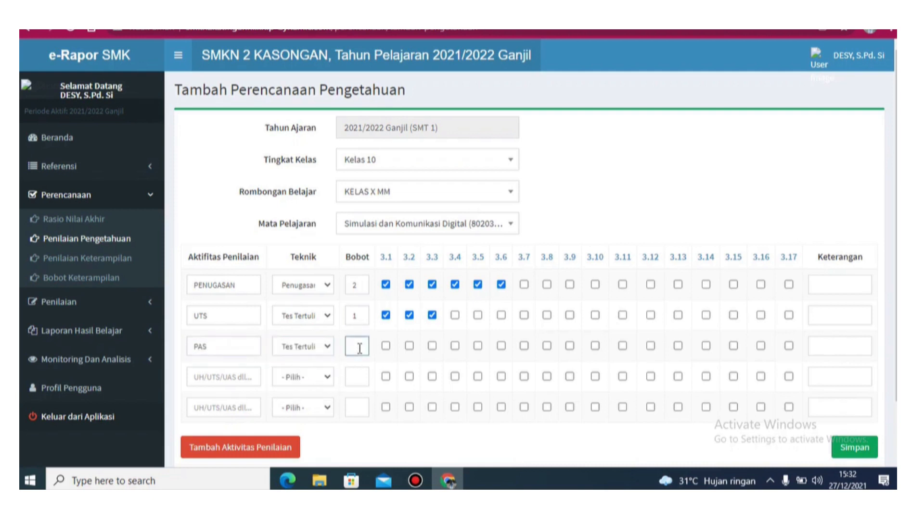
type("1")
Select competencies 3.1 through 3.6 for the PAS activity
left_click(385, 346)
left_click(409, 347)
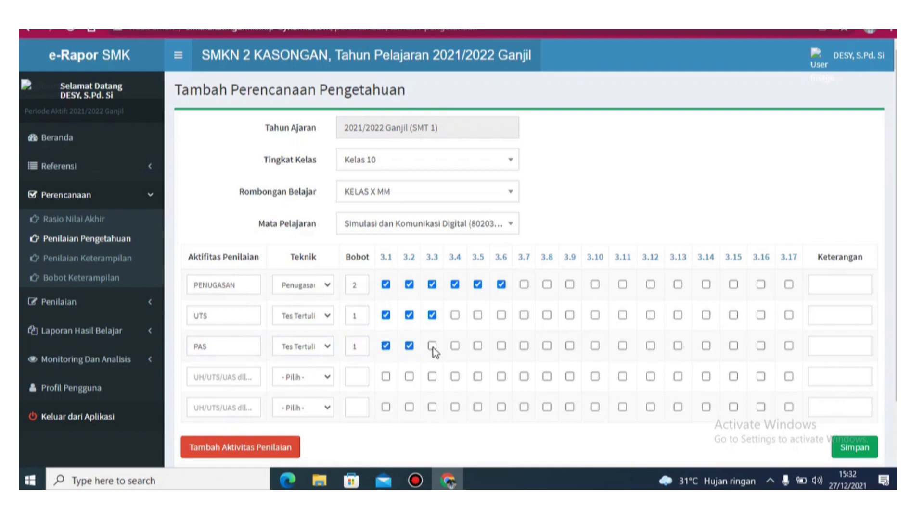
left_click(432, 346)
left_click(454, 346)
left_click(479, 347)
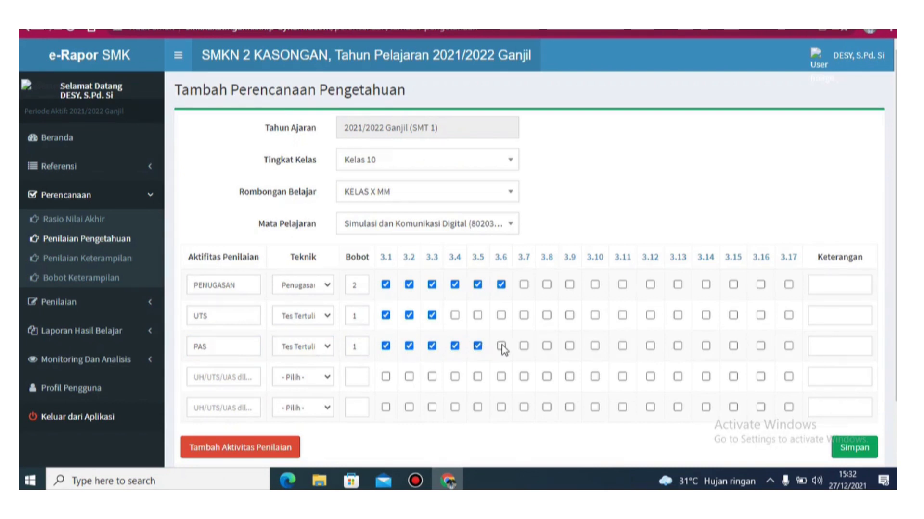
left_click(501, 348)
left_click_drag(895, 378, 895, 401)
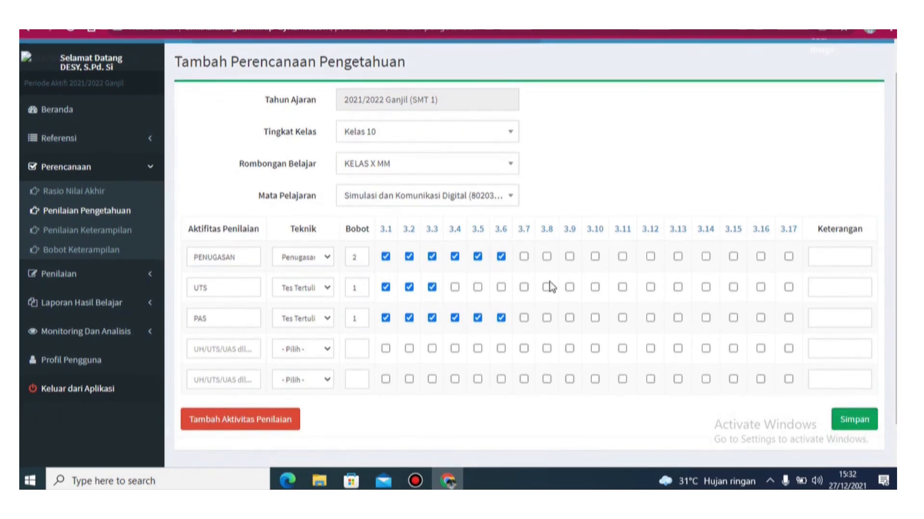
Start a new skills assessment plan (Perencanaan Keterampilan) for Kelas 10, KELAS X MM, subject Simulasi dan Komunikasi Digital
left_click(119, 233)
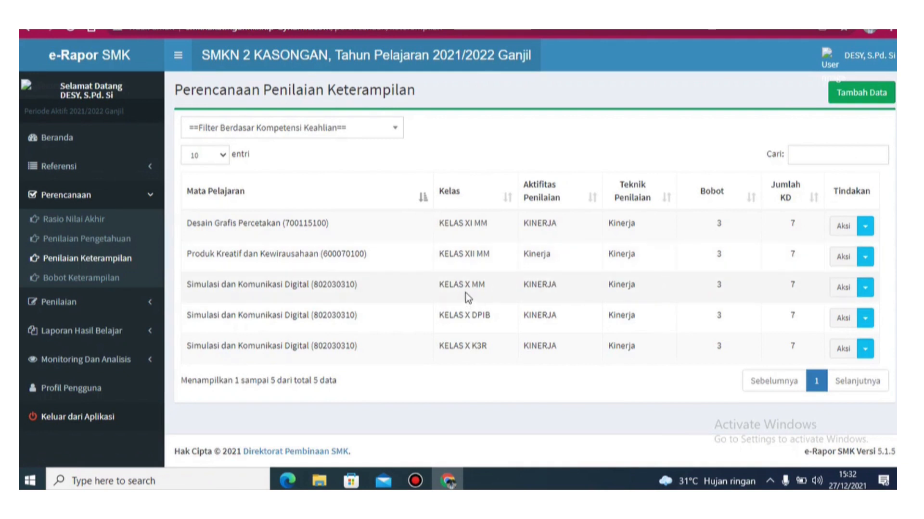
left_click(855, 94)
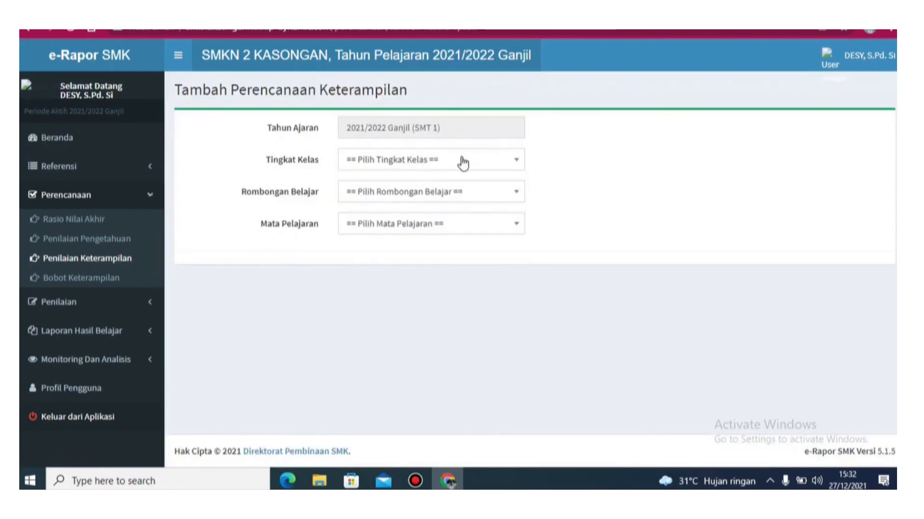
left_click(463, 164)
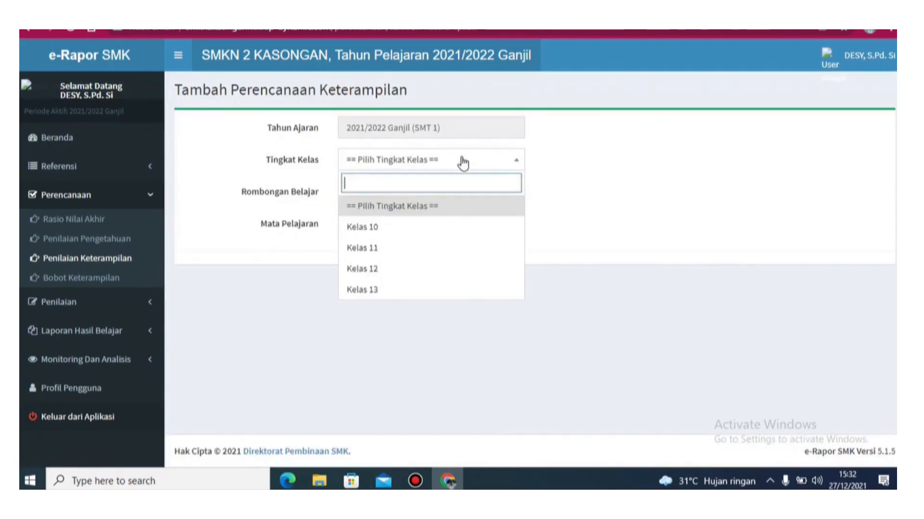
left_click(421, 227)
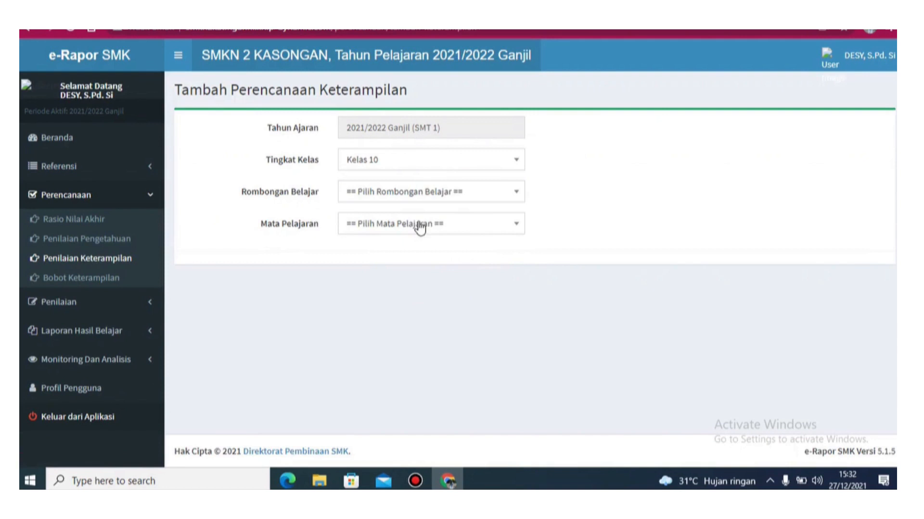
left_click(397, 194)
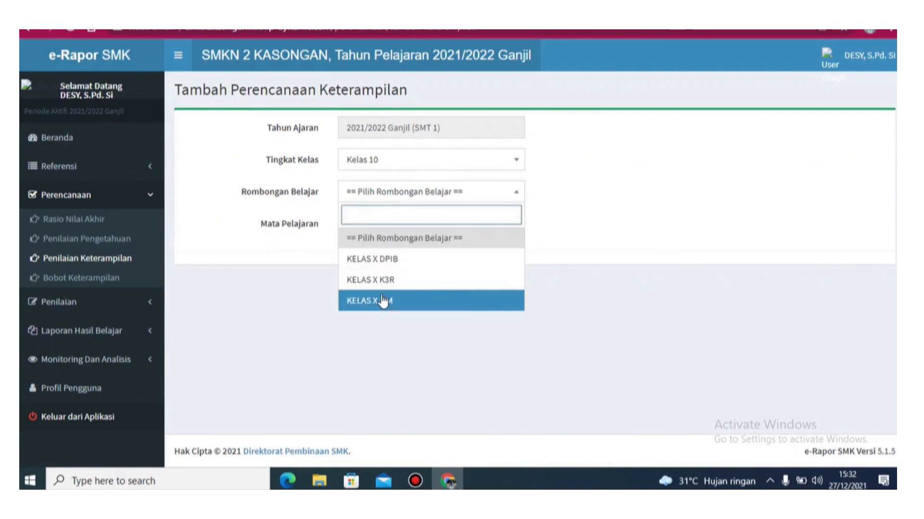
left_click(382, 301)
left_click(367, 228)
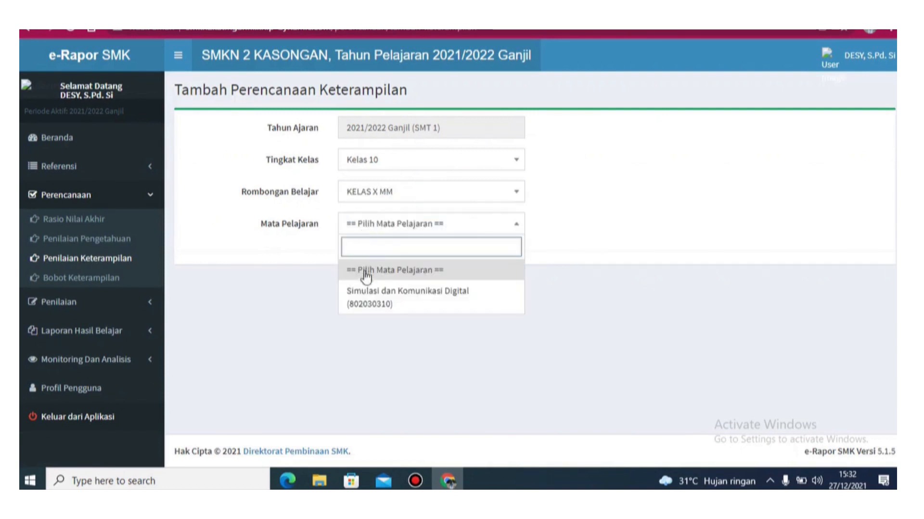
left_click(365, 299)
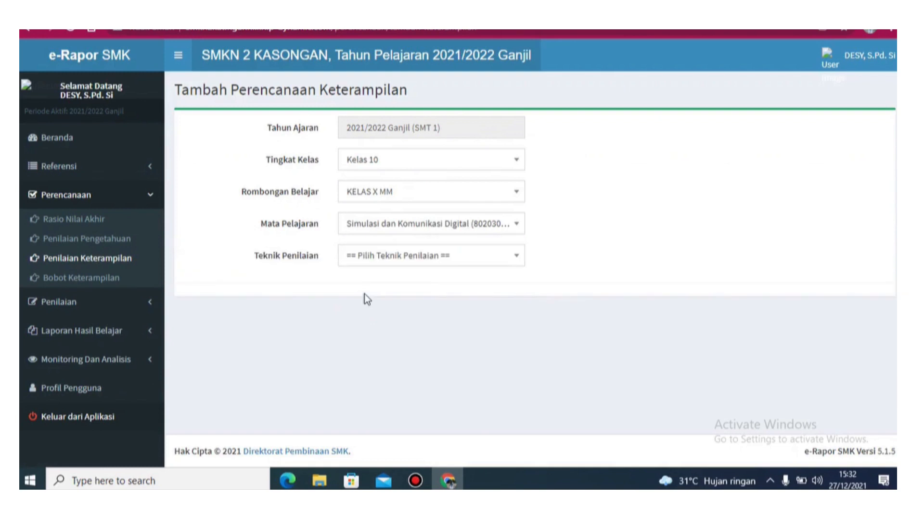
Set the skills plan's assessment technique to Kinerja and name the first activity KINERJA
left_click(364, 262)
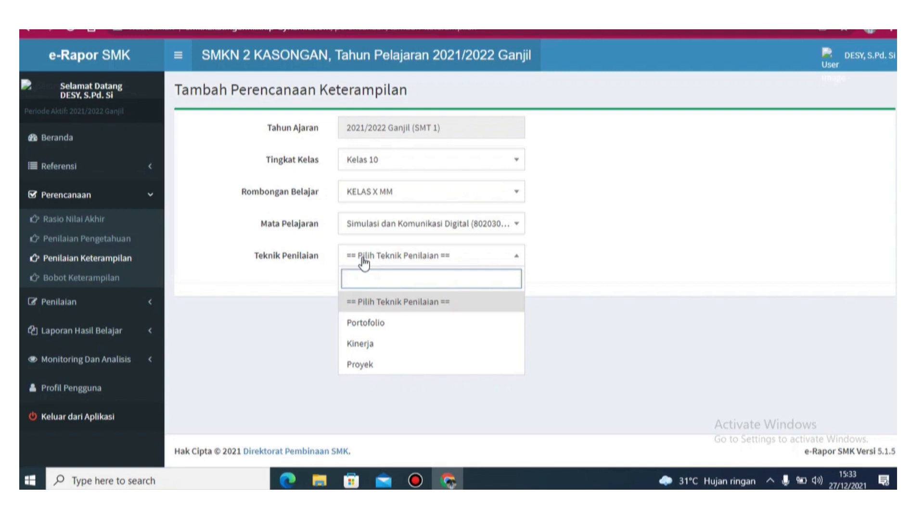
left_click(371, 345)
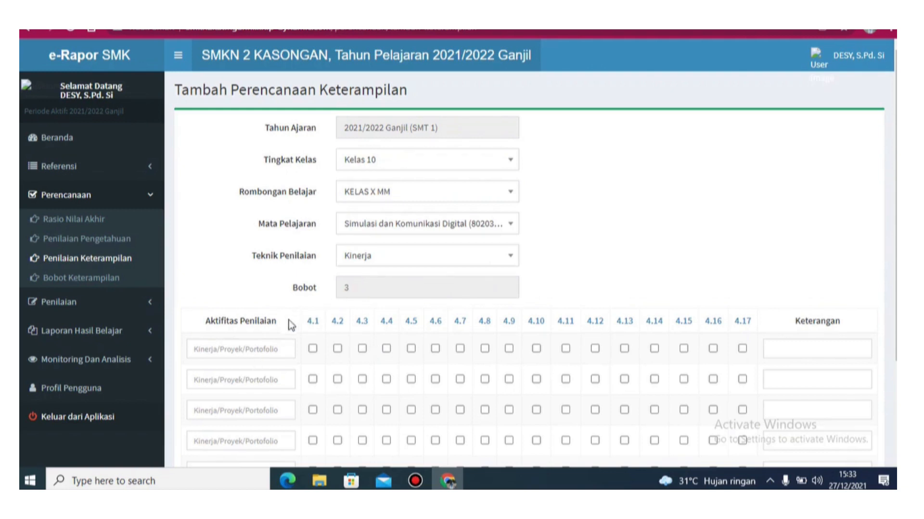
left_click(263, 349)
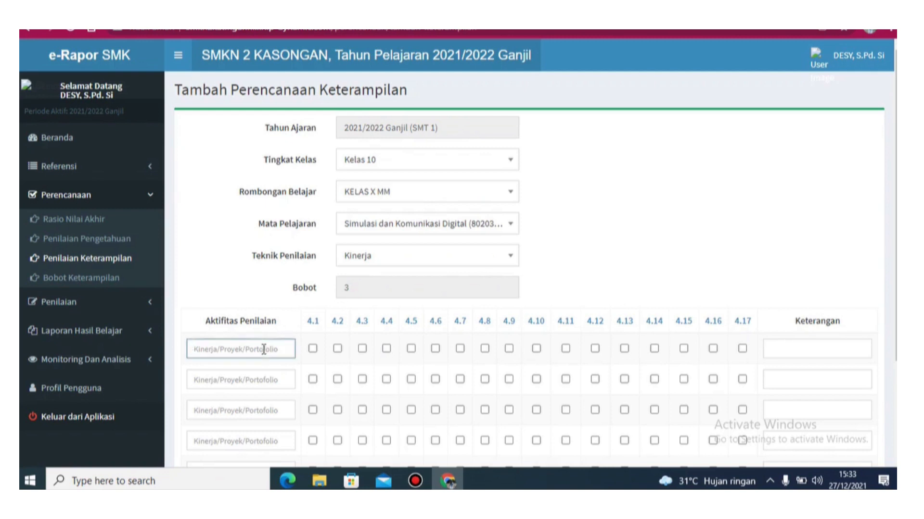
type("KINERJA")
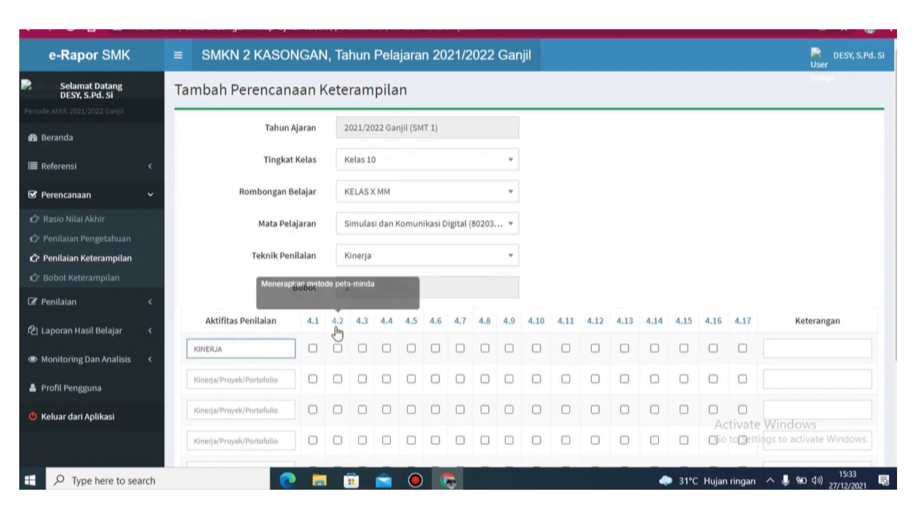
Select competencies 4.1 through 4.6 for the KINERJA activity
left_click(436, 349)
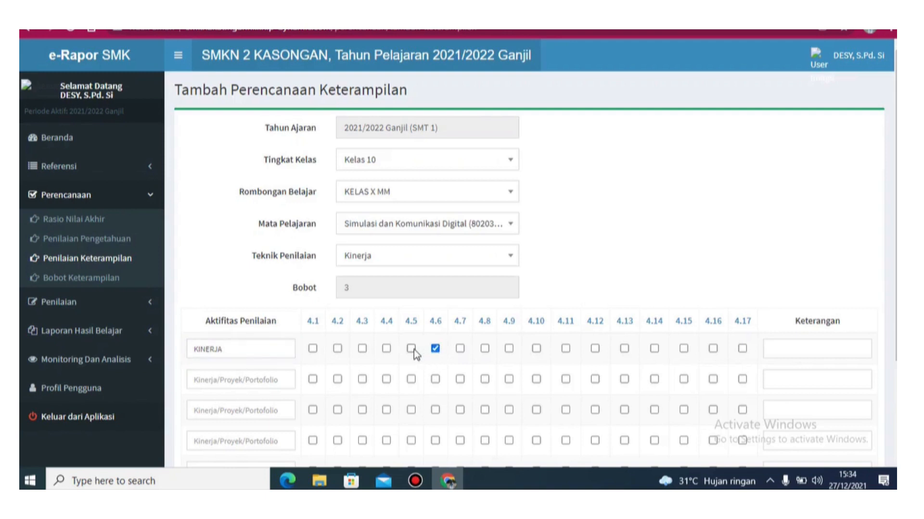
left_click(412, 349)
left_click(388, 350)
left_click(362, 350)
left_click(338, 349)
left_click(313, 349)
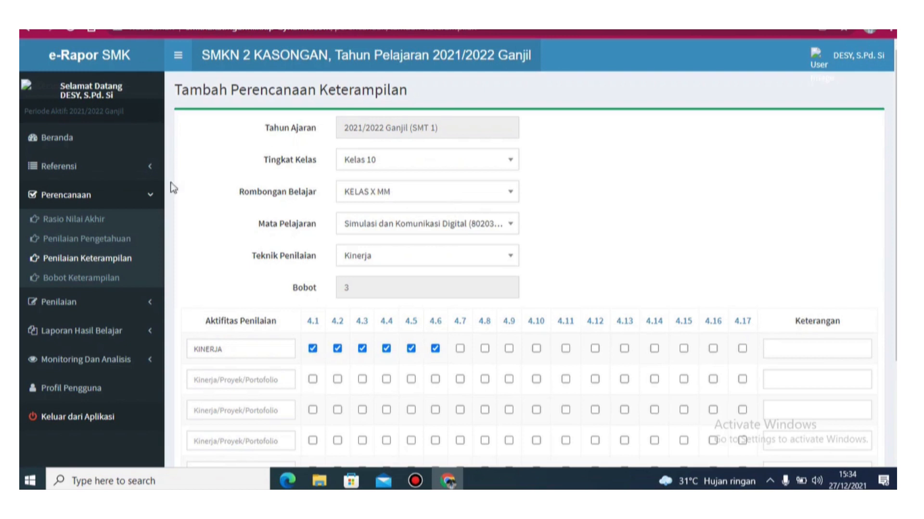
Open the skills assessment weights (Bobot Keterampilan) and save the listed Kinerja weights
left_click(105, 279)
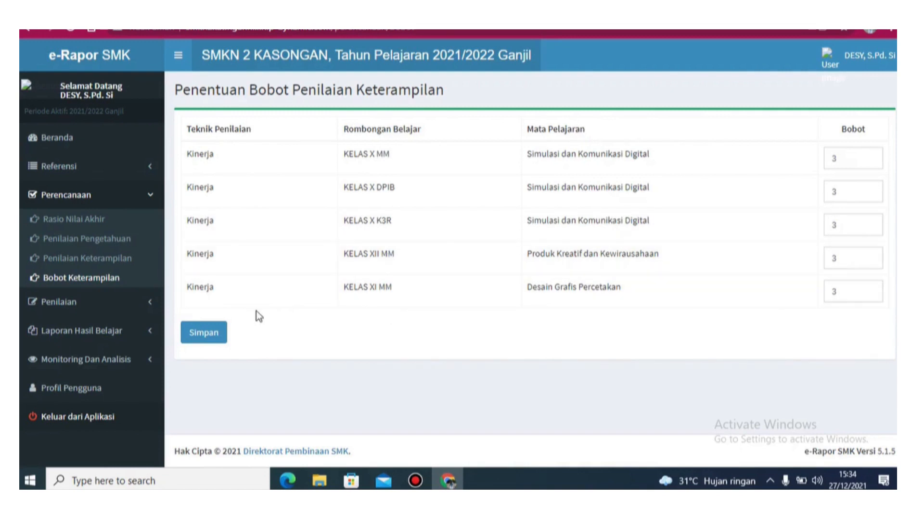
left_click(205, 335)
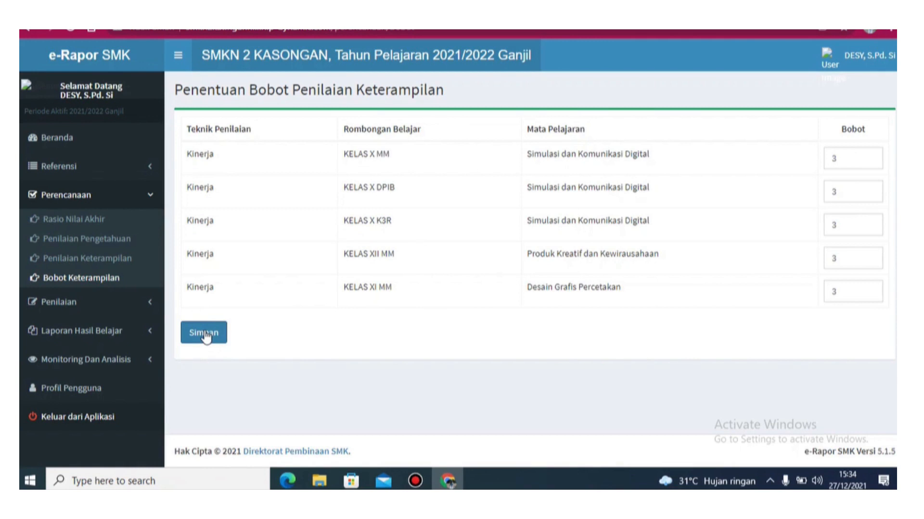
left_click(204, 333)
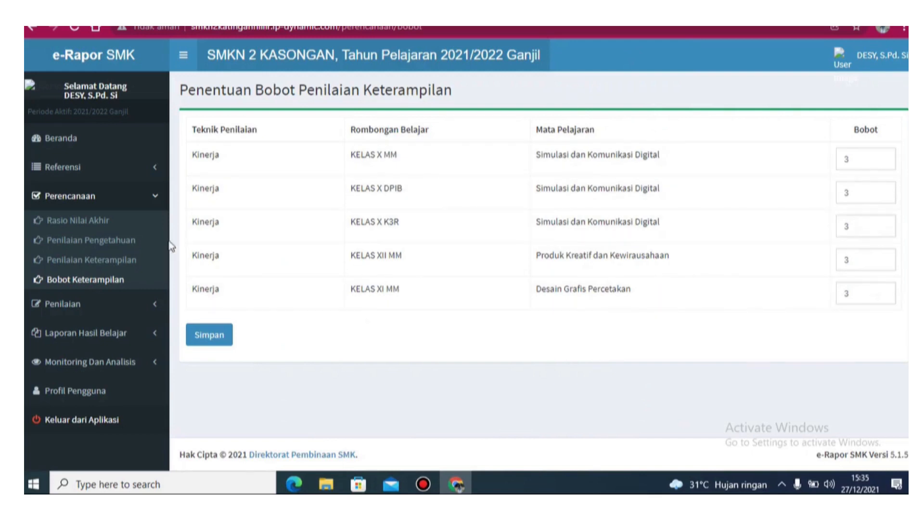
Open the knowledge grading form (Penilaian Pengetahuan) for Kelas 10, KELAS X MM, Simulasi dan Komunikasi Digital and the PENUGASAN assessment plan
left_click(111, 308)
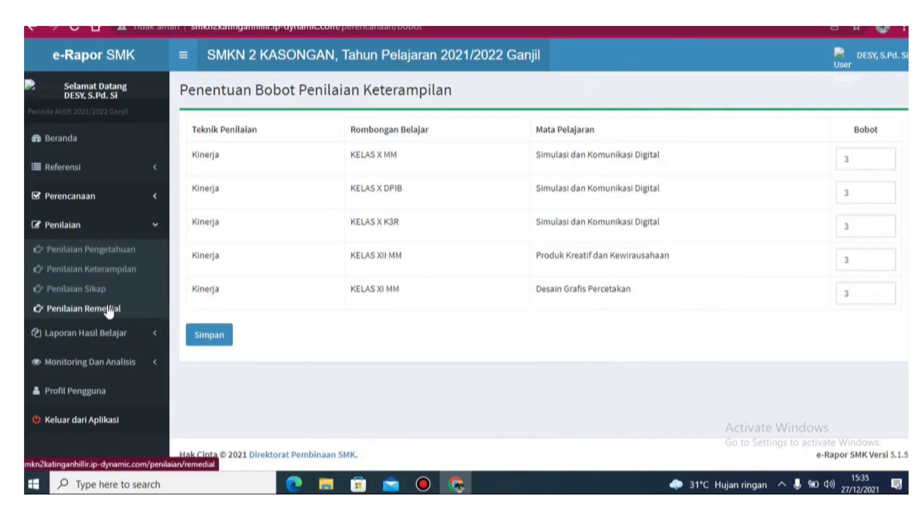
left_click(118, 255)
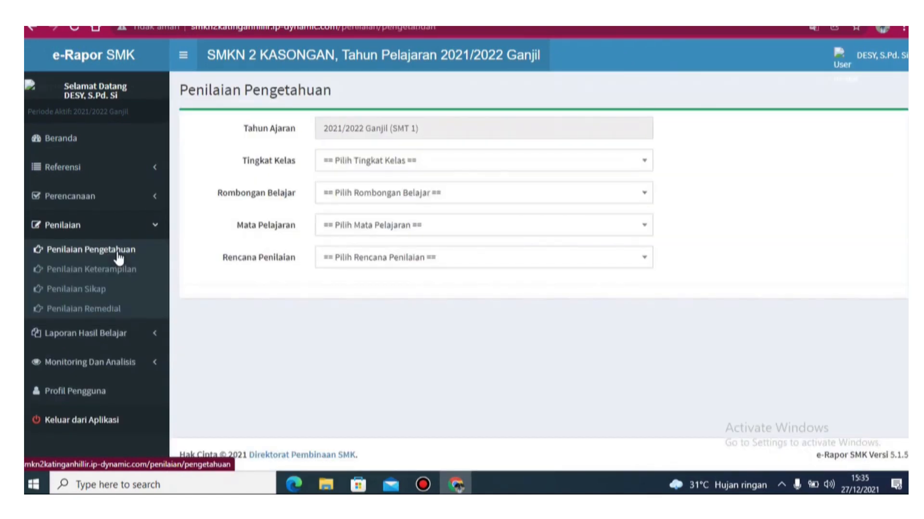
left_click(341, 163)
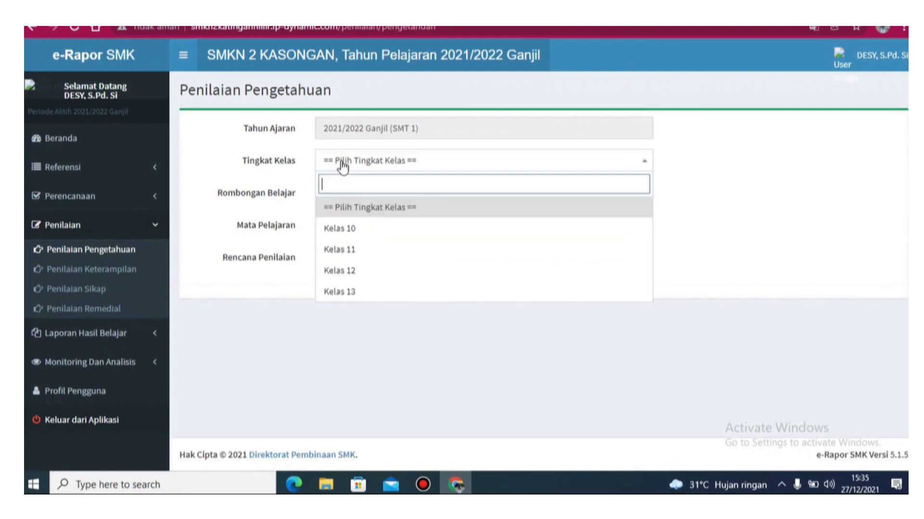
left_click(332, 229)
left_click(353, 198)
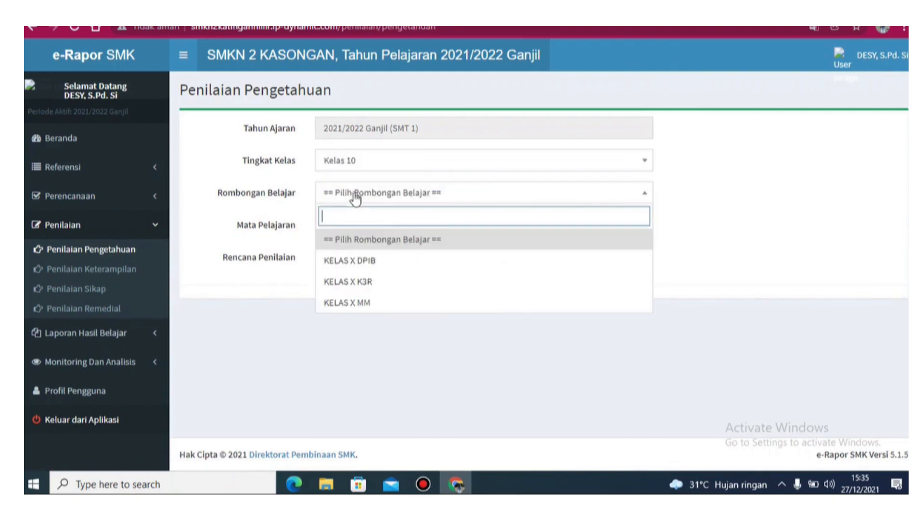
left_click(350, 305)
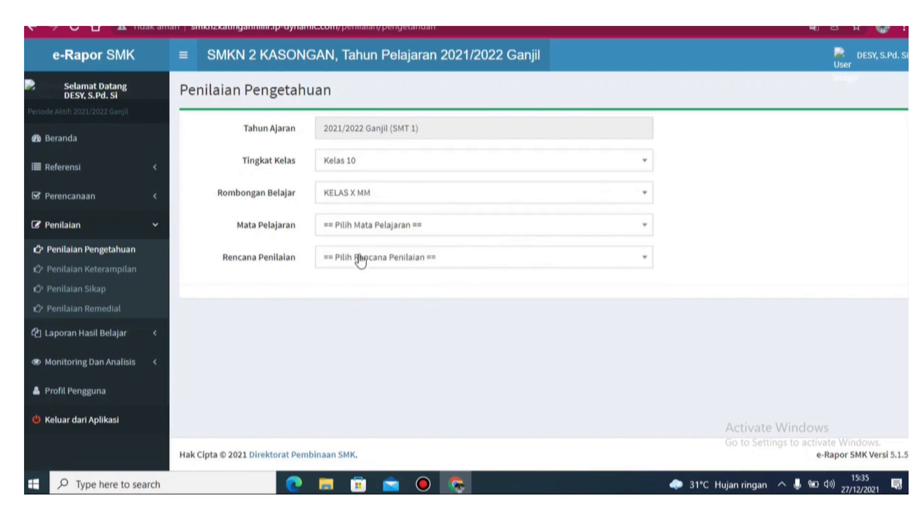
left_click(362, 226)
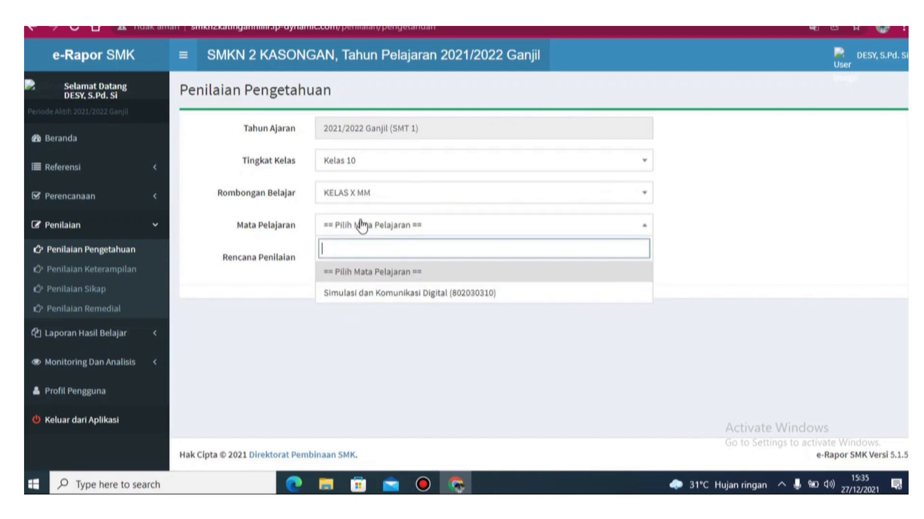
left_click(356, 293)
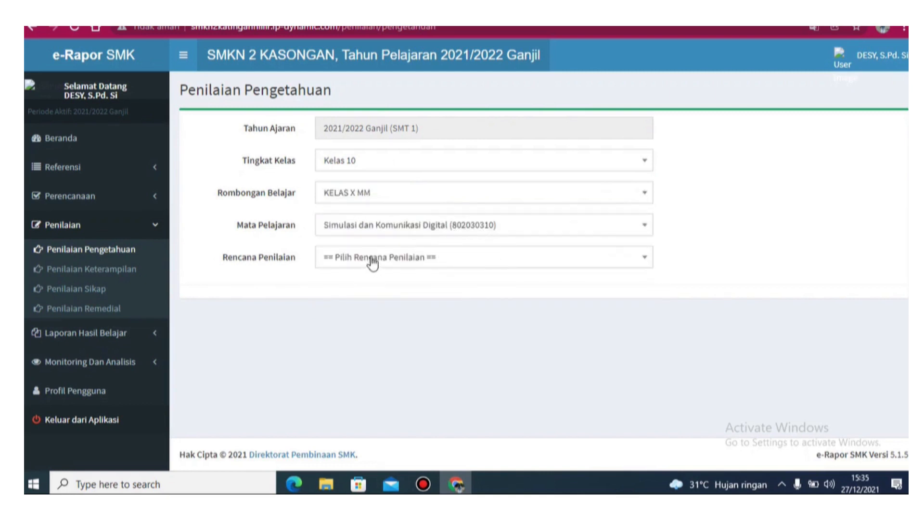
left_click(371, 260)
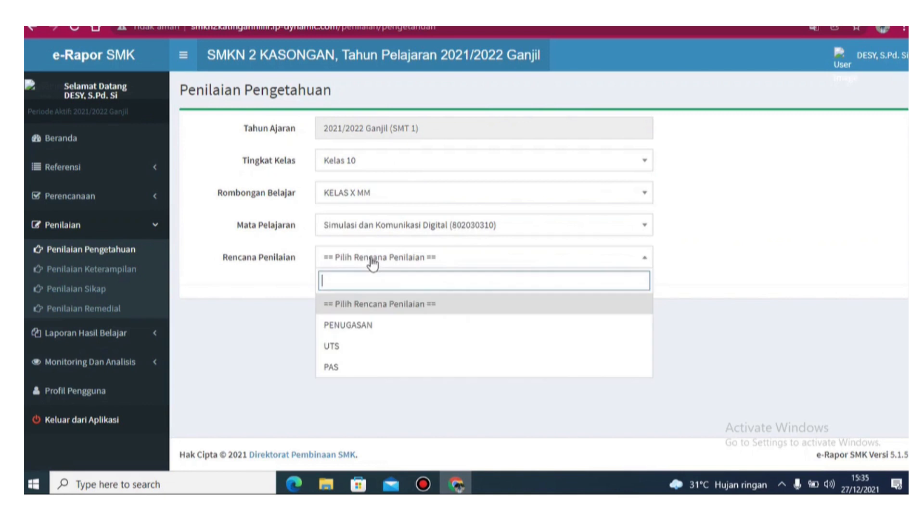
left_click(351, 323)
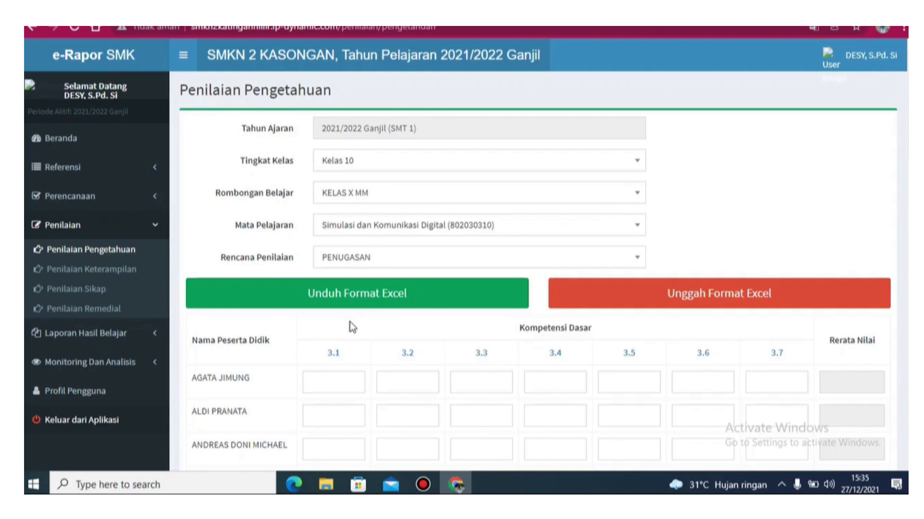
Check the knowledge grades under the PAS assessment plan and return to the PENUGASAN plan
left_click(389, 264)
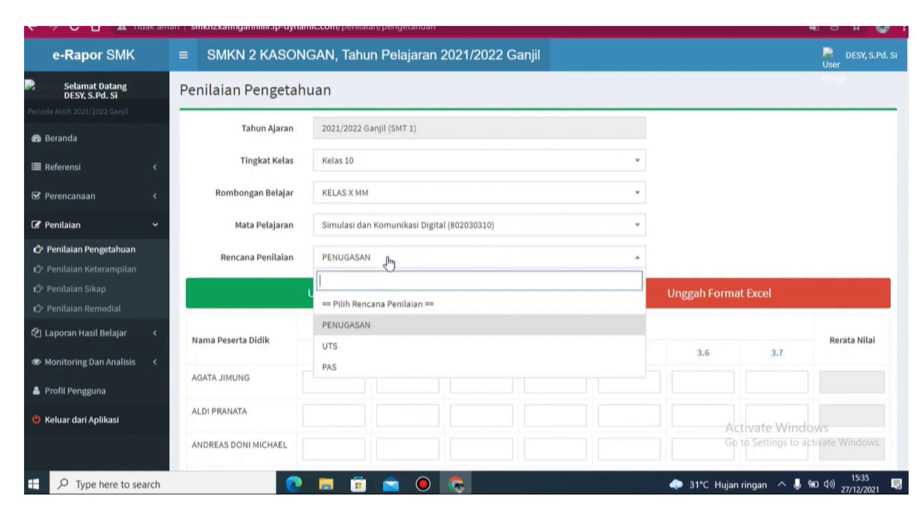
left_click(378, 369)
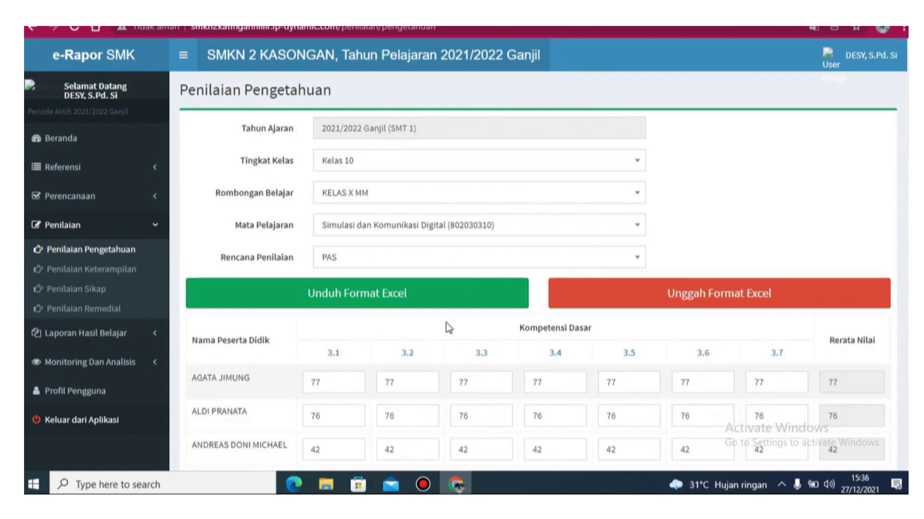
left_click(422, 266)
left_click(410, 323)
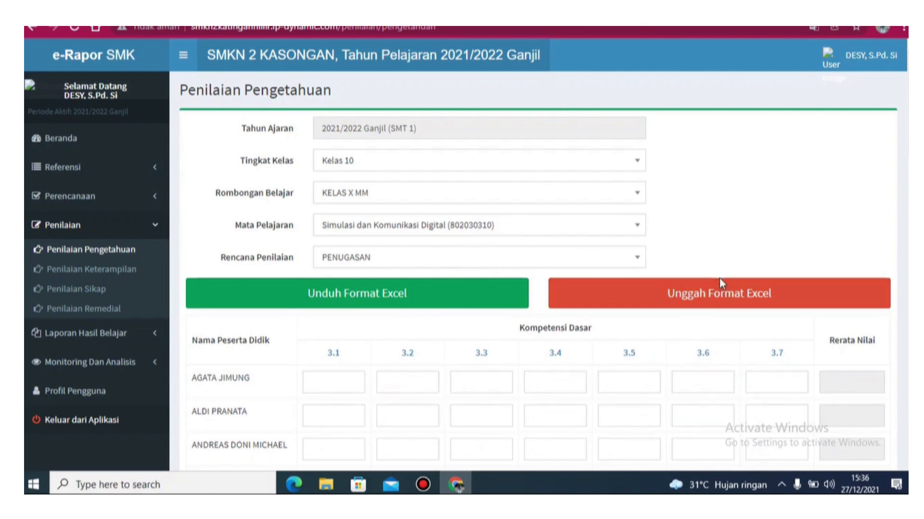
Open and cancel the Excel grade upload, and download and open the Excel grade format for PENUGASAN
left_click(707, 299)
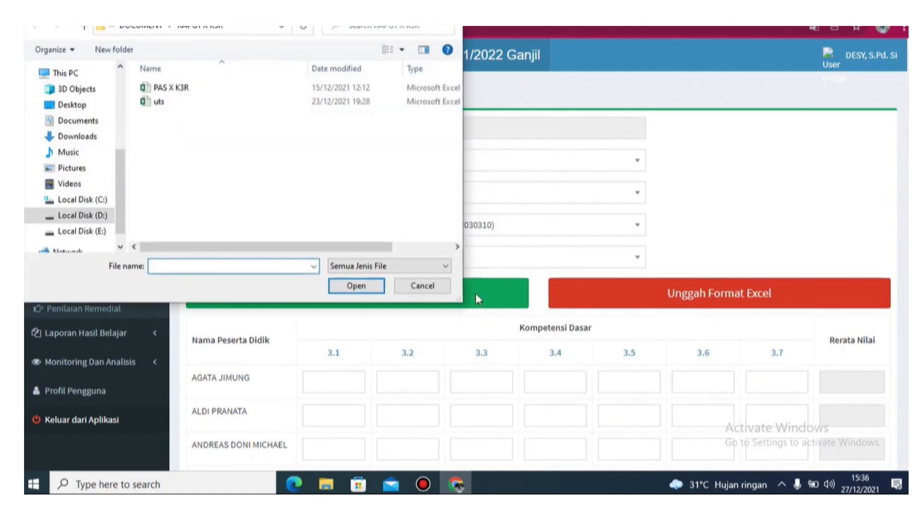
left_click(450, 289)
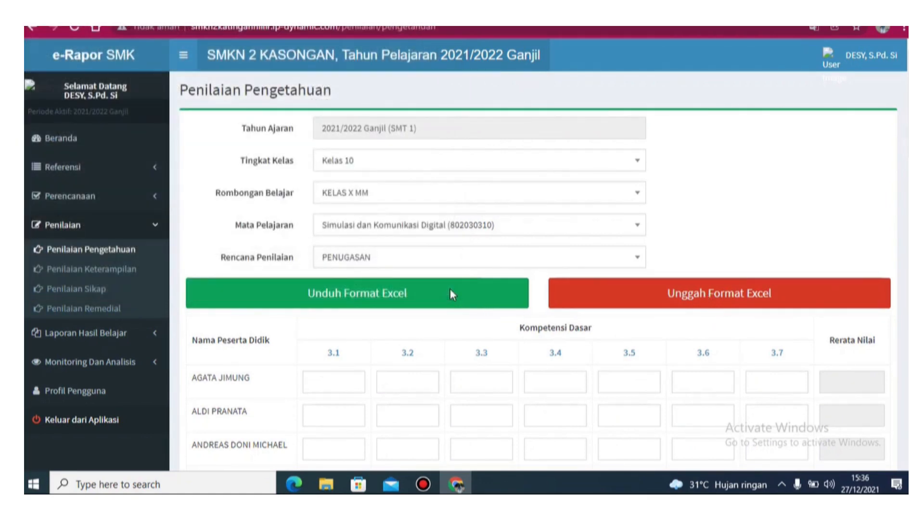
left_click(450, 293)
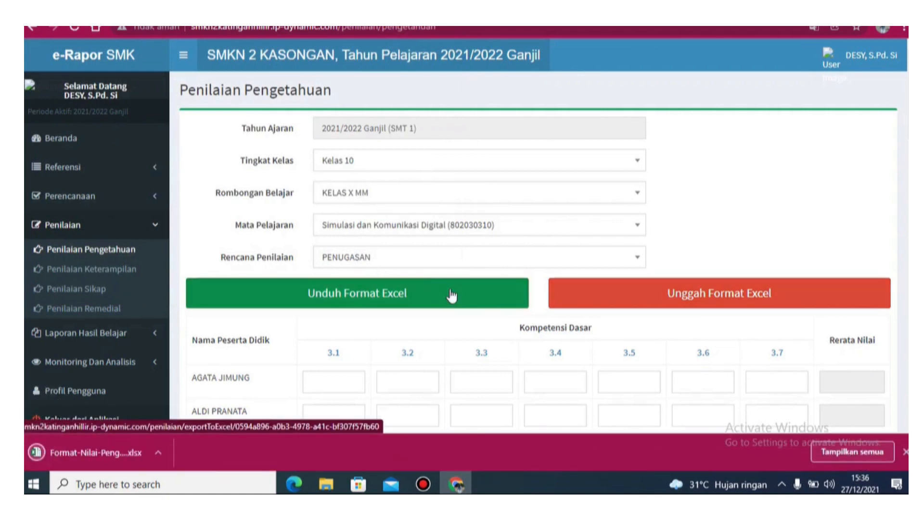
left_click(132, 453)
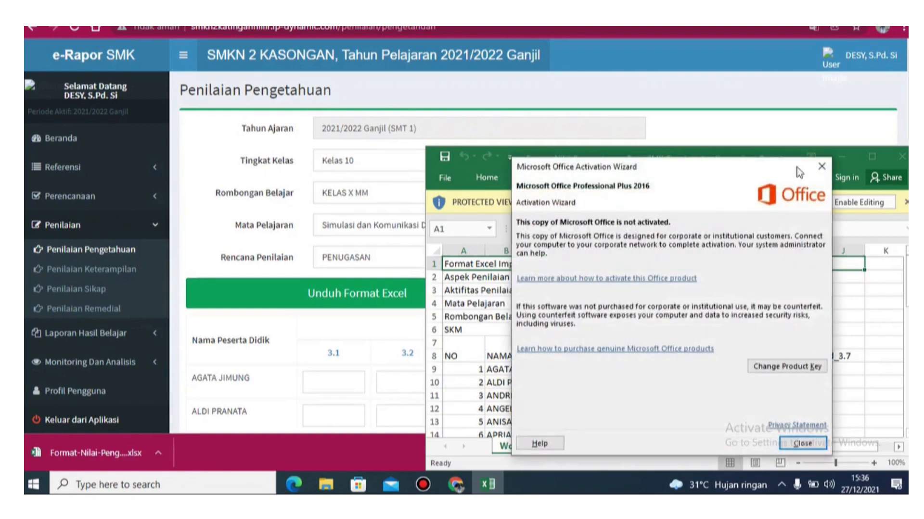
Dismiss the Office activation notice, enable editing of the downloaded grade format workbook and enlarge it to full screen
left_click(820, 167)
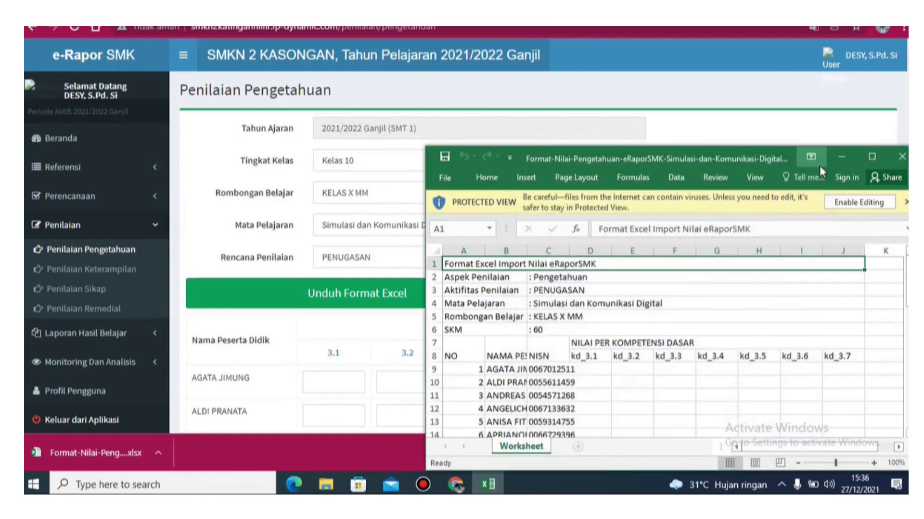
left_click(845, 201)
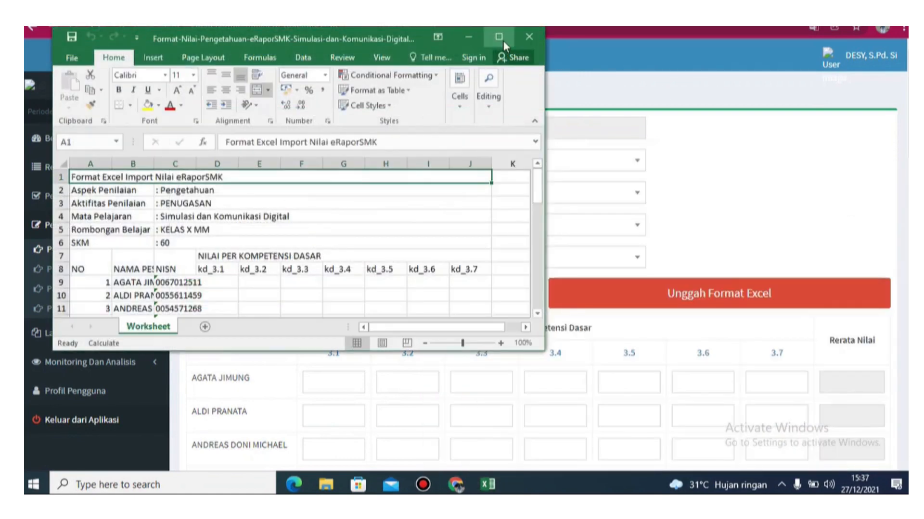
left_click(499, 38)
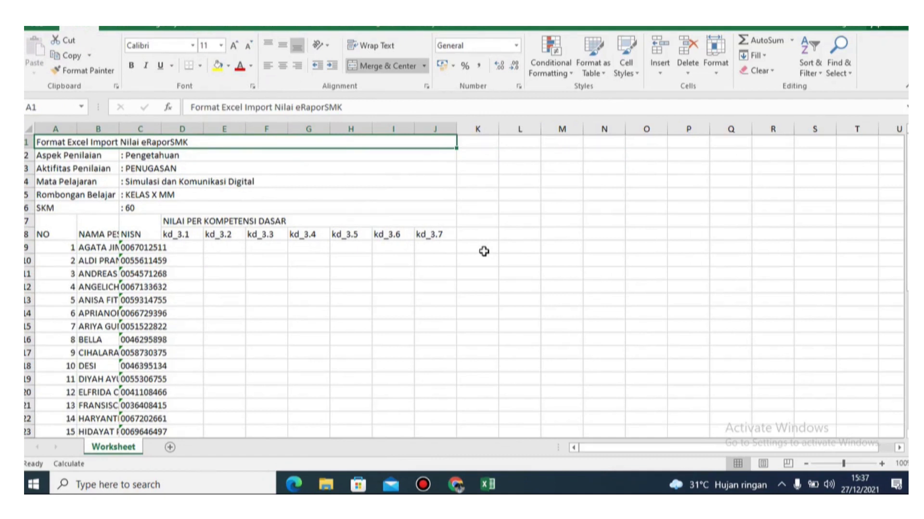
Examine the kd_3.1 to kd_3.7 grade entry cells for the listed students in the PENUGASAN worksheet
left_click(190, 246)
type("1")
left_click(217, 249)
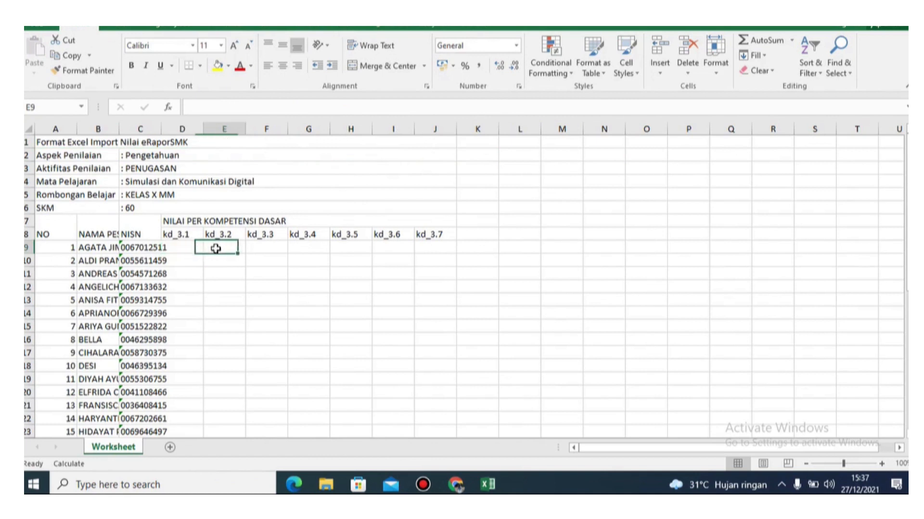
left_click(188, 249)
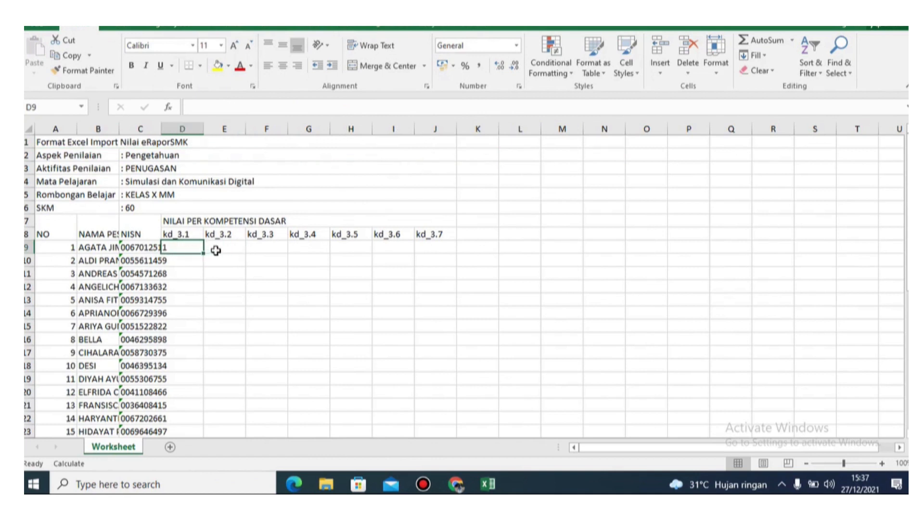
left_click(241, 250)
left_click(257, 250)
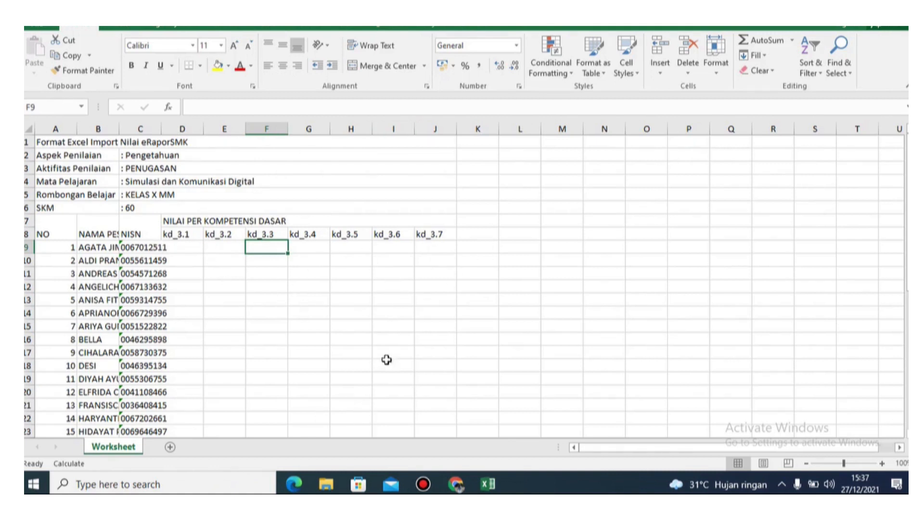
left_click(357, 324)
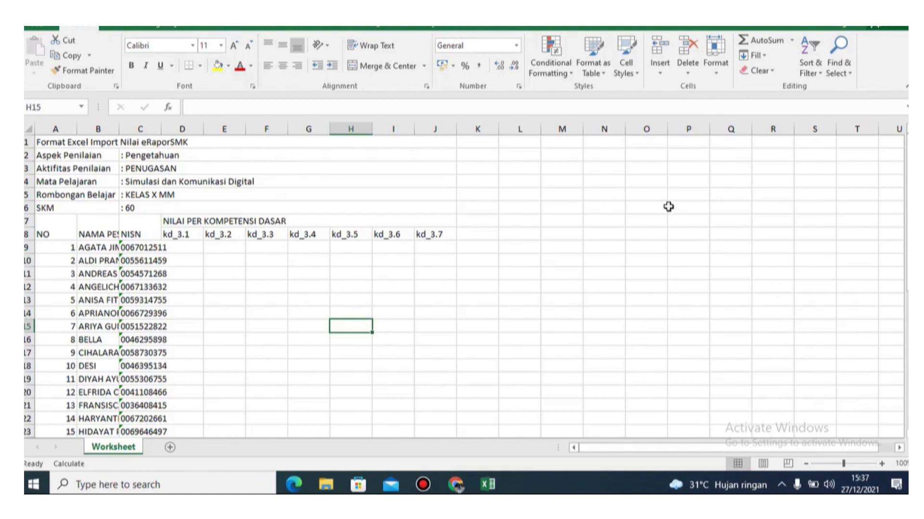
Switch back to e-Rapor SMK in the browser and review all students' knowledge grades under the UTS assessment plan
left_click(456, 485)
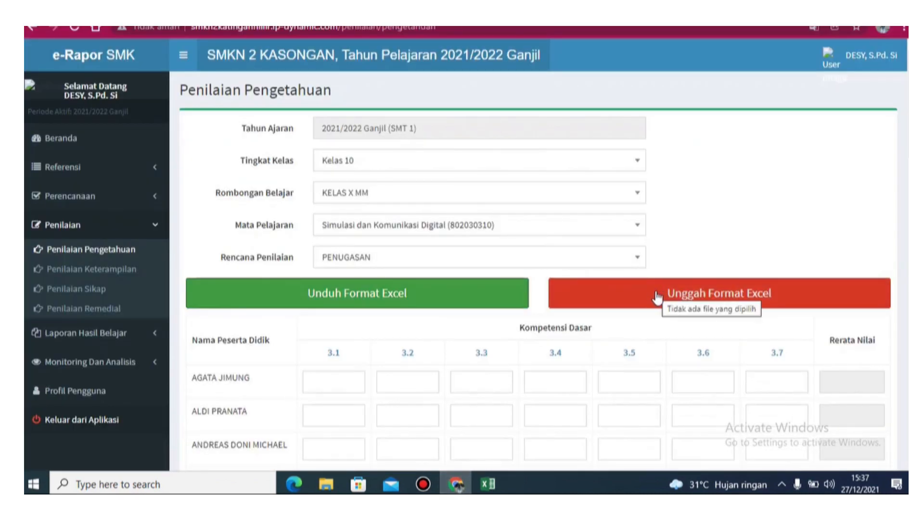
left_click(553, 261)
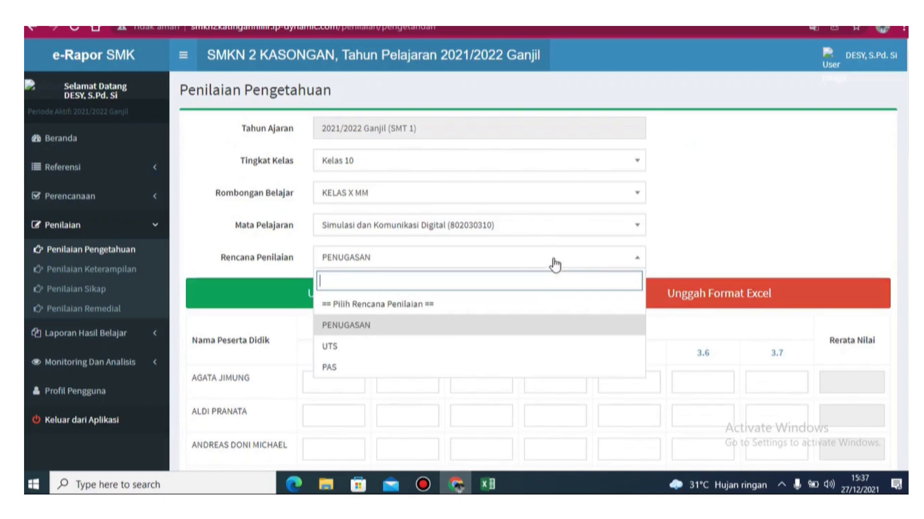
left_click(426, 347)
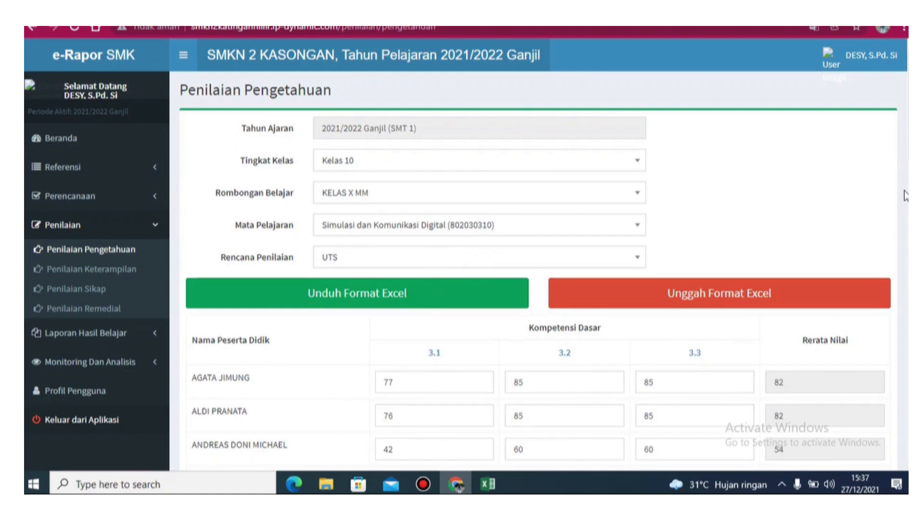
scroll(457, 253, "down", 10)
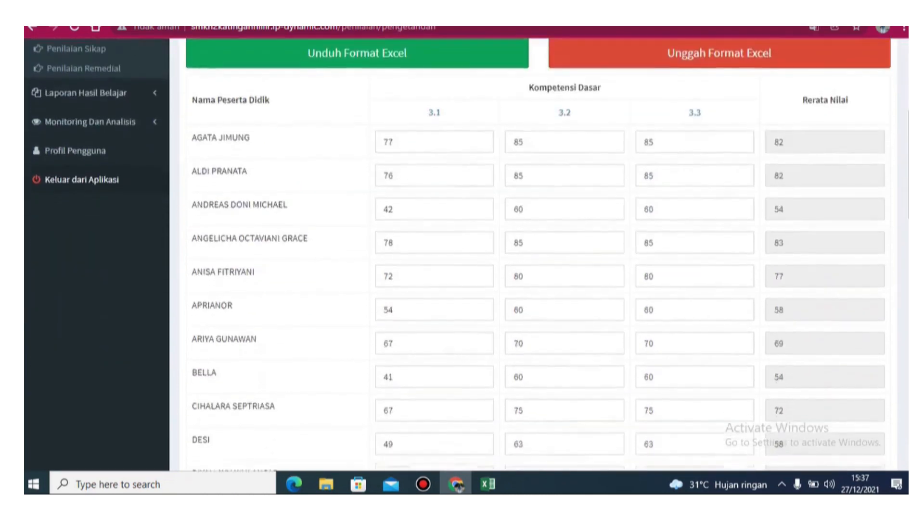
scroll(457, 253, "down", 1)
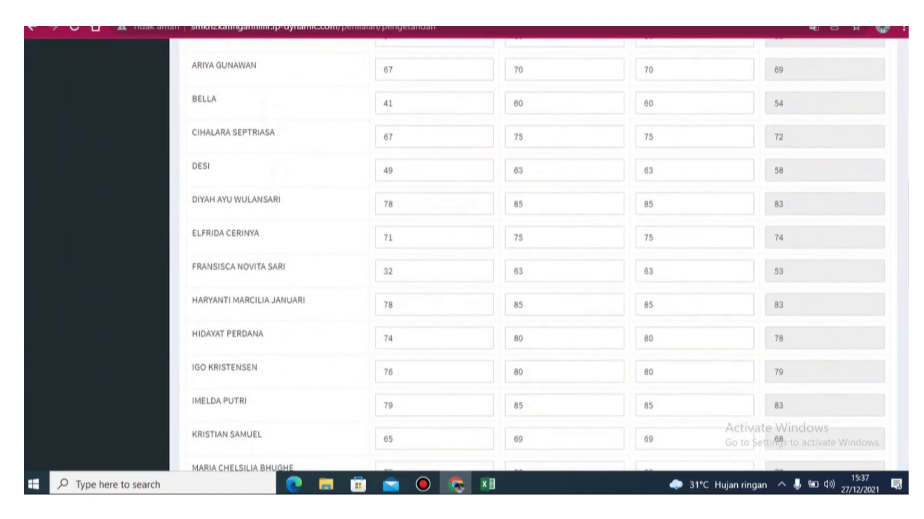
scroll(457, 253, "down", 7)
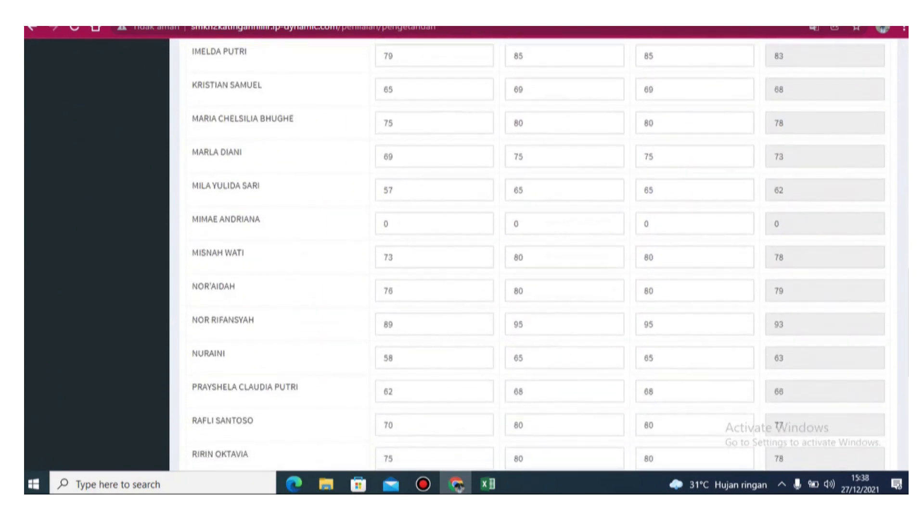
scroll(457, 252, "down", 1)
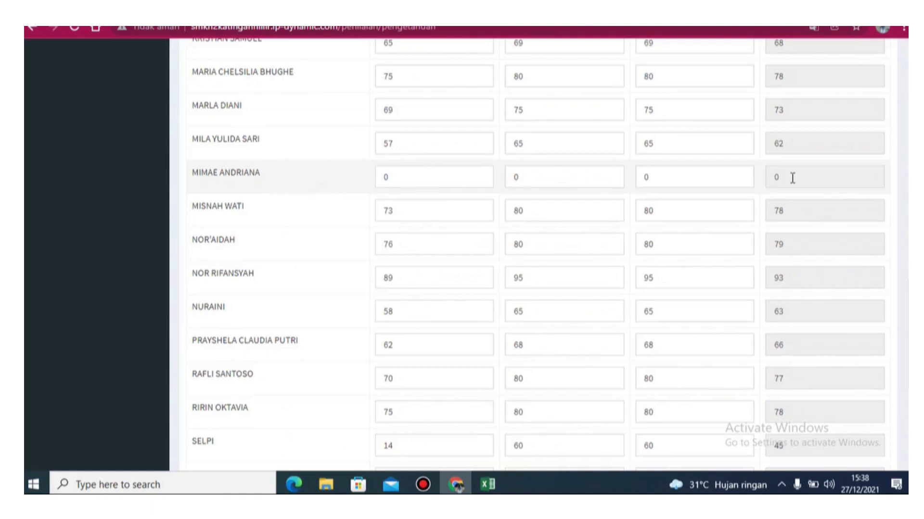
scroll(905, 274, "down", 4)
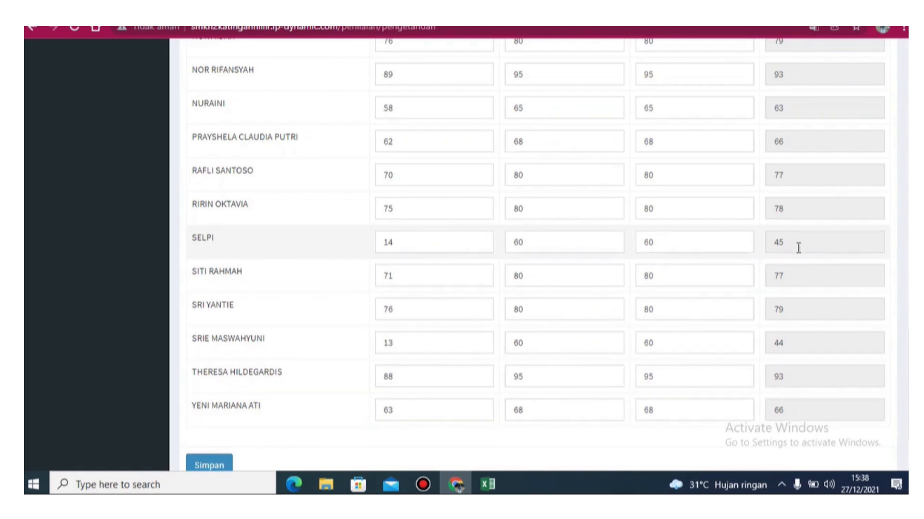
scroll(896, 290, "up", 15)
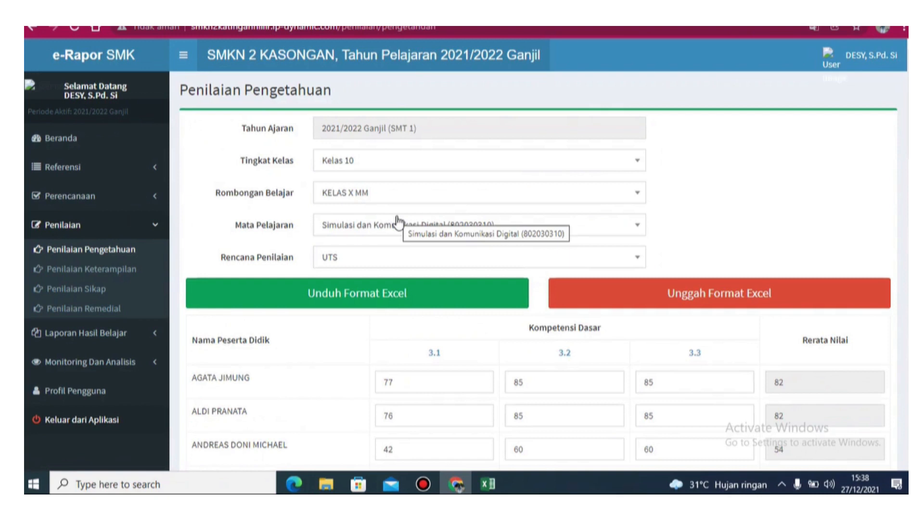
View the skills grading form (Penilaian Keterampilan), and open a new attitude assessment entry under Penilaian Sikap
left_click(129, 274)
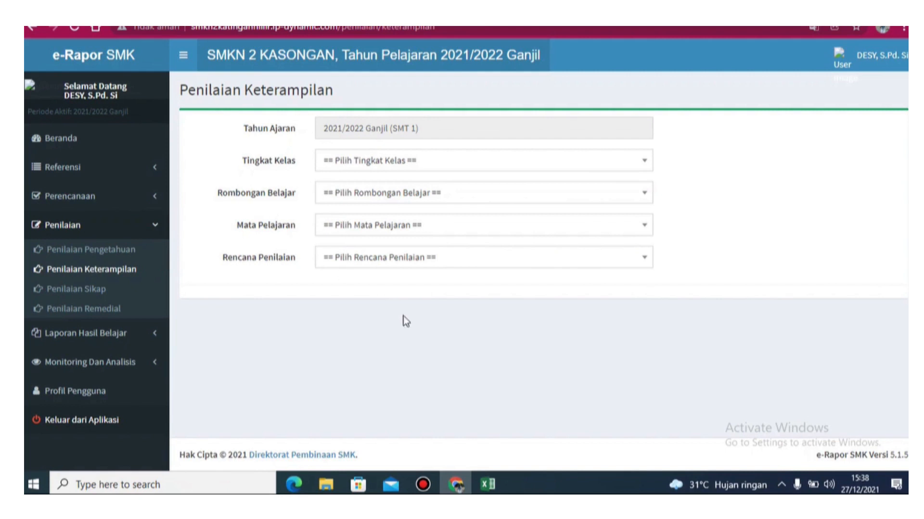
left_click(96, 288)
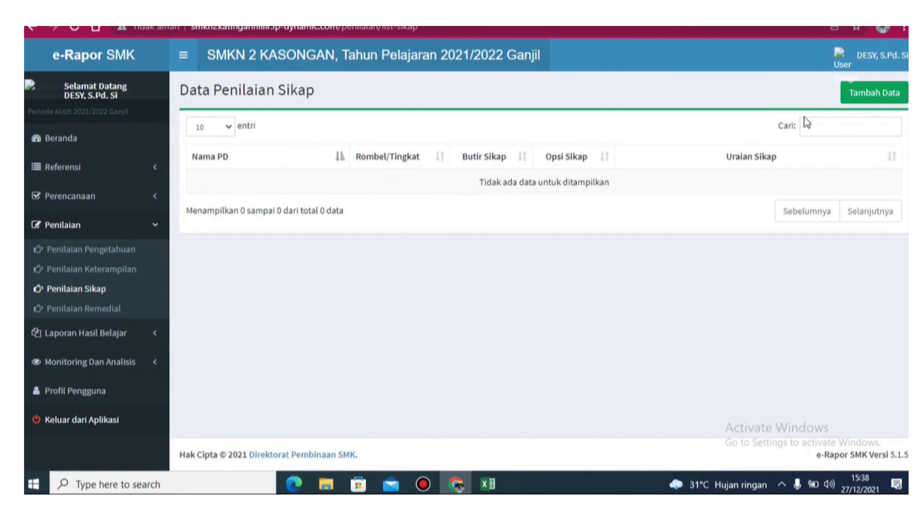
left_click(876, 93)
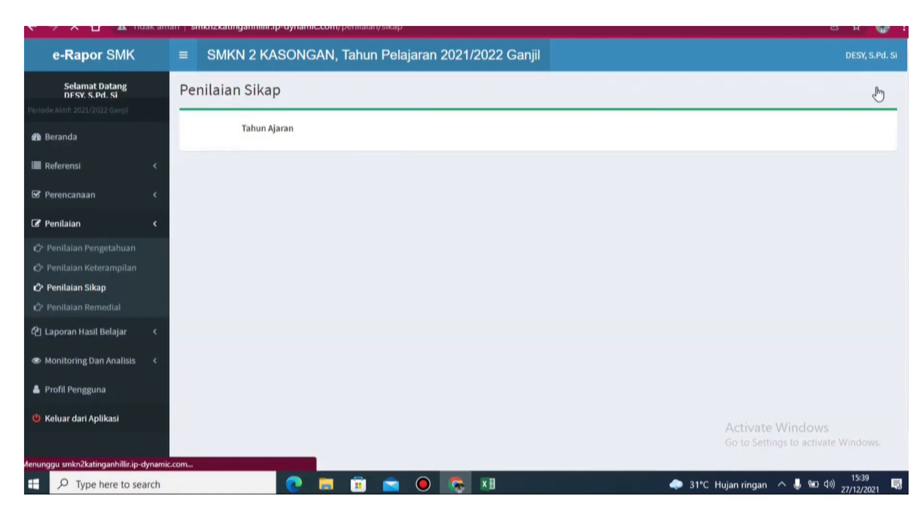
Set the attitude assessment to Kelas 10, KELAS X MM and the first student in the class list
left_click(470, 166)
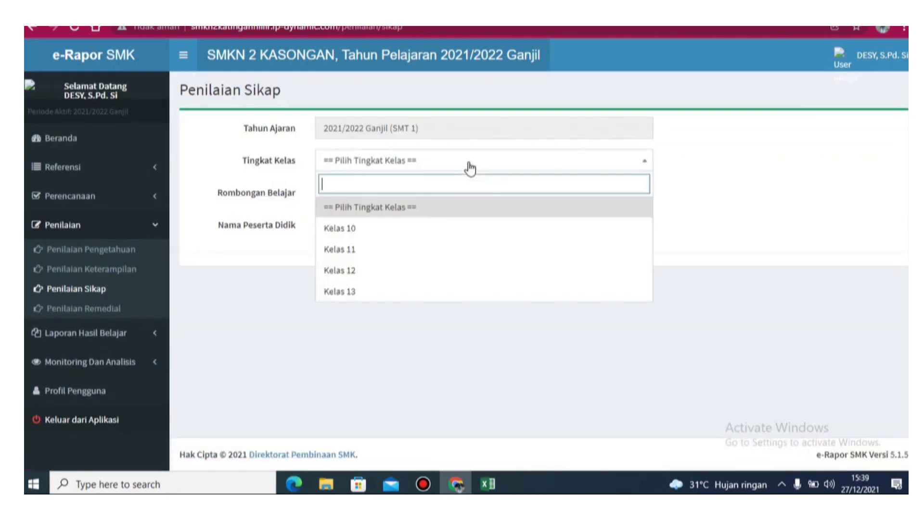
left_click(412, 232)
left_click(381, 197)
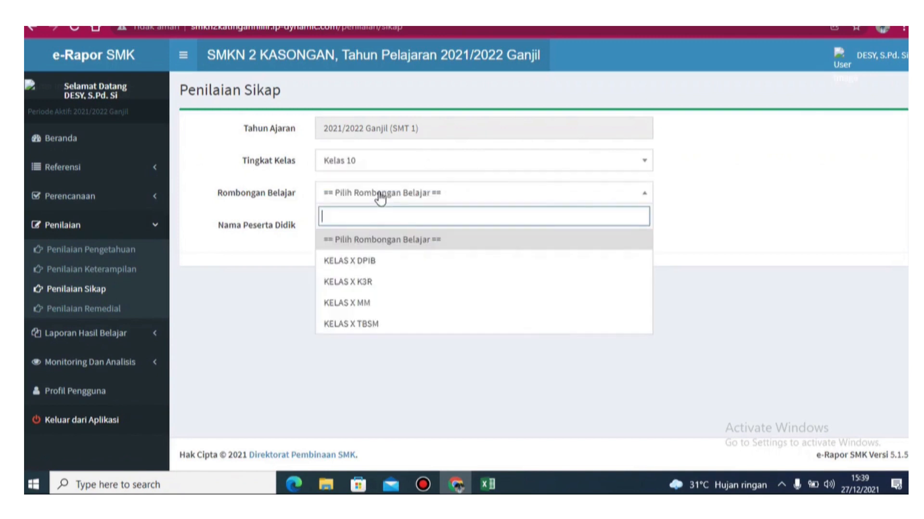
left_click(370, 304)
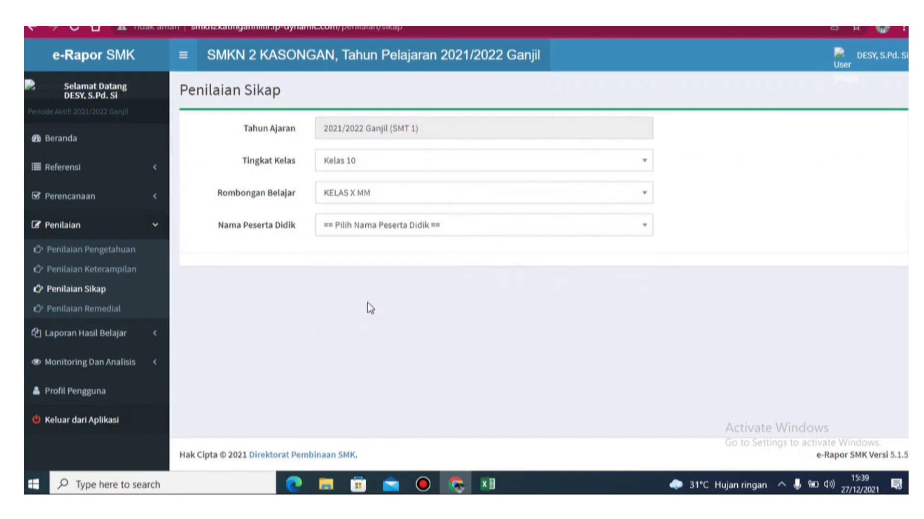
left_click(365, 230)
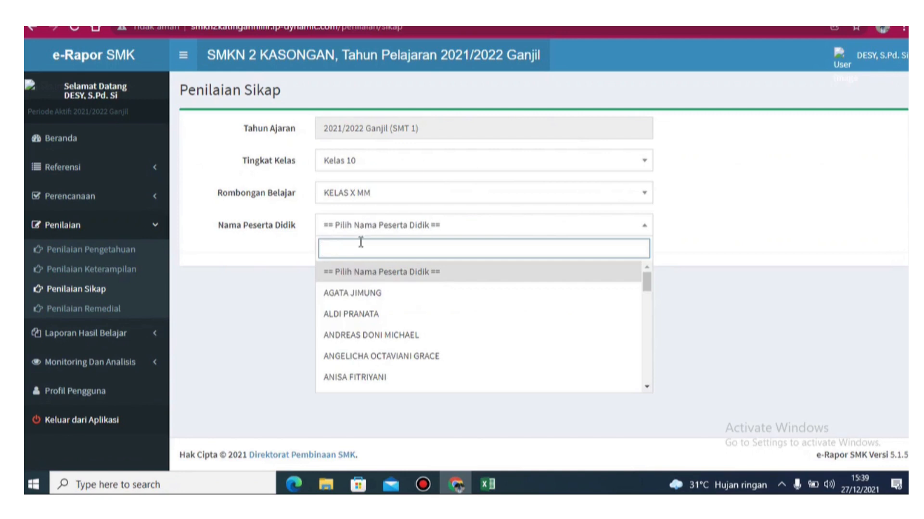
left_click(360, 287)
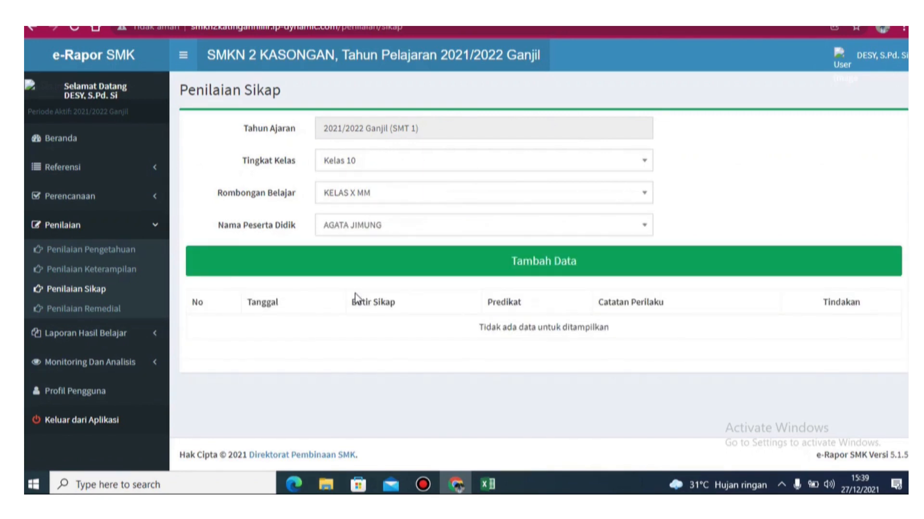
Add an attitude record for the selected student and examine its character values, date, Butir Sikap and Catatan Perilaku fields
left_click(441, 269)
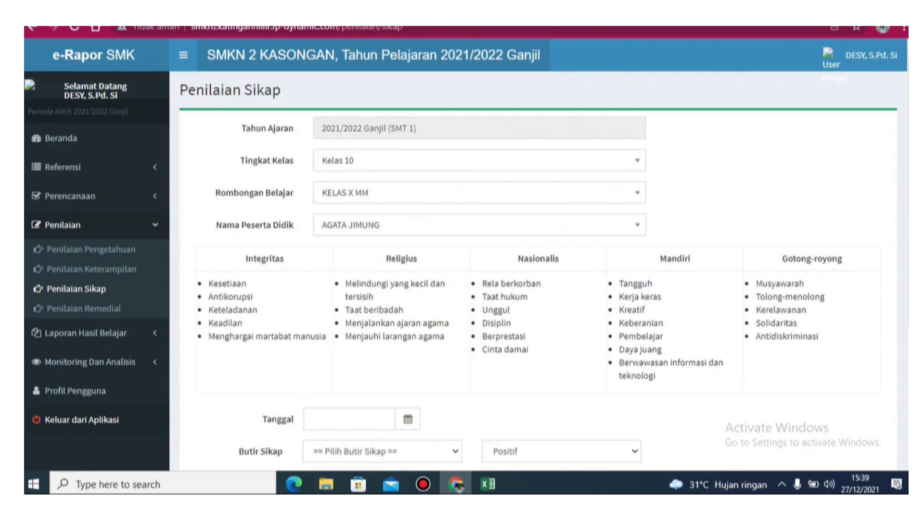
scroll(898, 181, "down", 3)
scroll(538, 241, "down", 2)
scroll(538, 240, "up", 3)
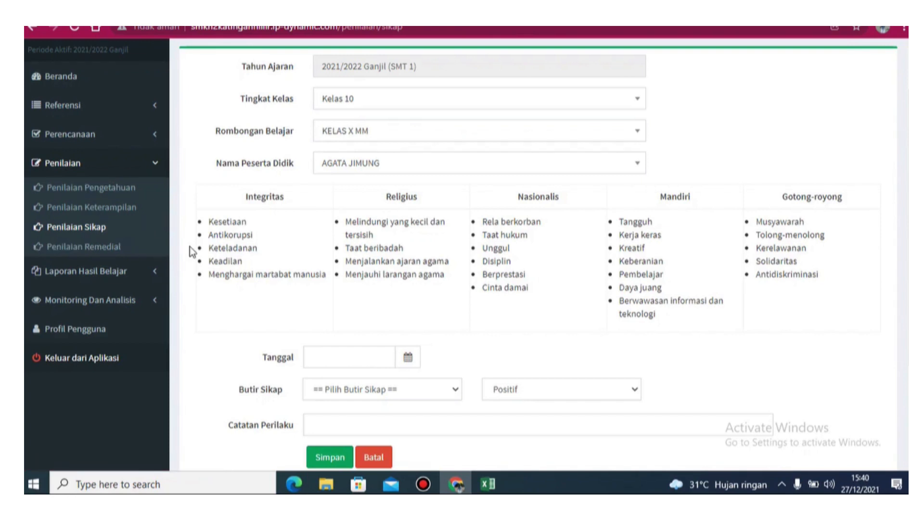
Open Penilaian Remedial for Kelas 10, KELAS X MM, Simulasi dan Komunikasi Digital and the Pengetahuan aspect, and review the students' scores
left_click(112, 248)
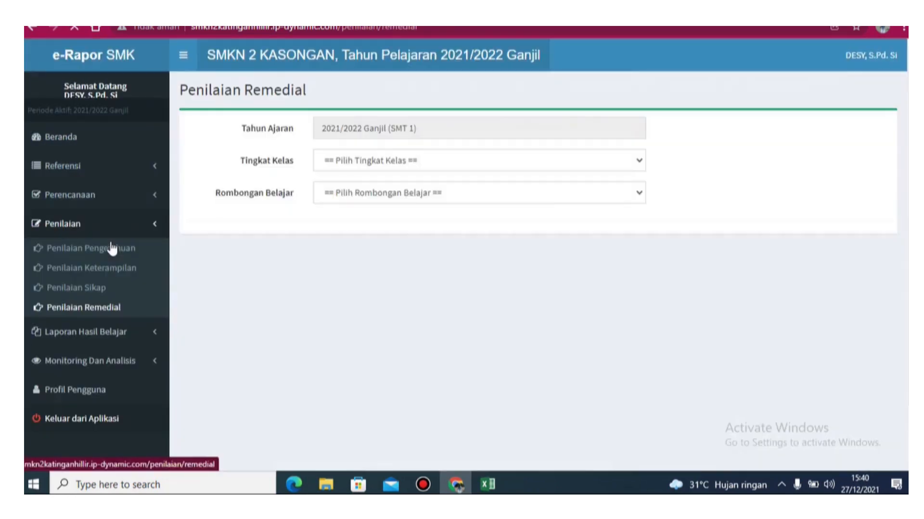
left_click(362, 168)
left_click(363, 229)
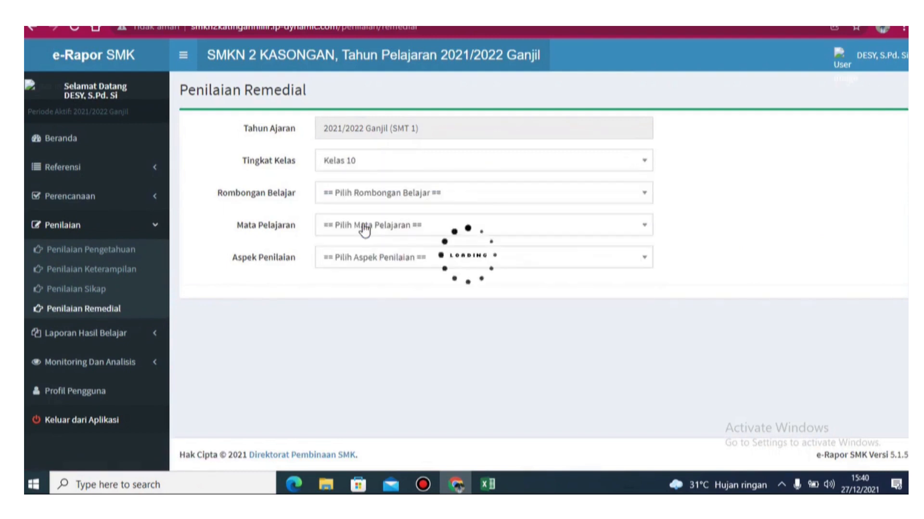
left_click(346, 196)
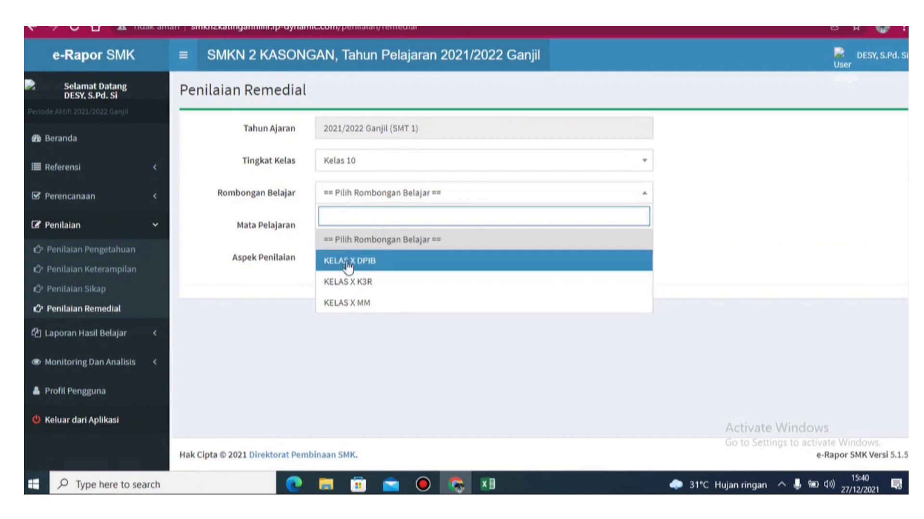
left_click(347, 304)
left_click(345, 228)
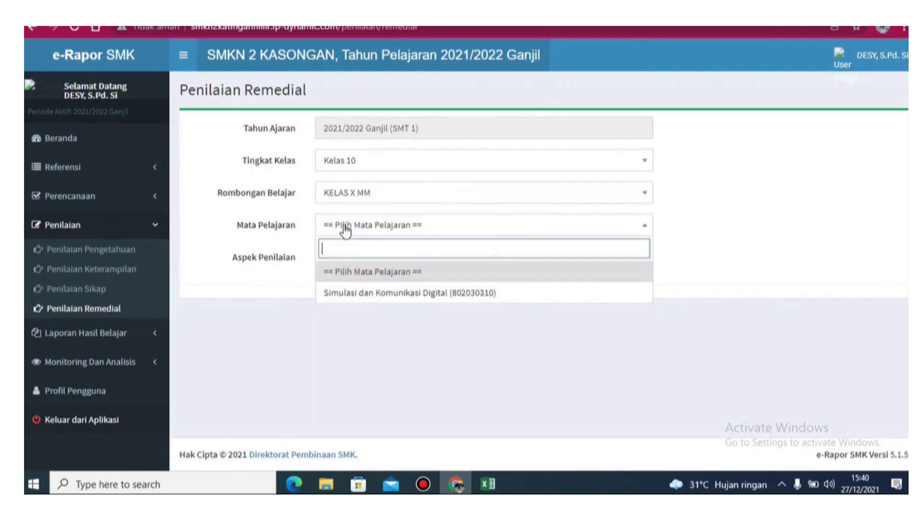
left_click(349, 297)
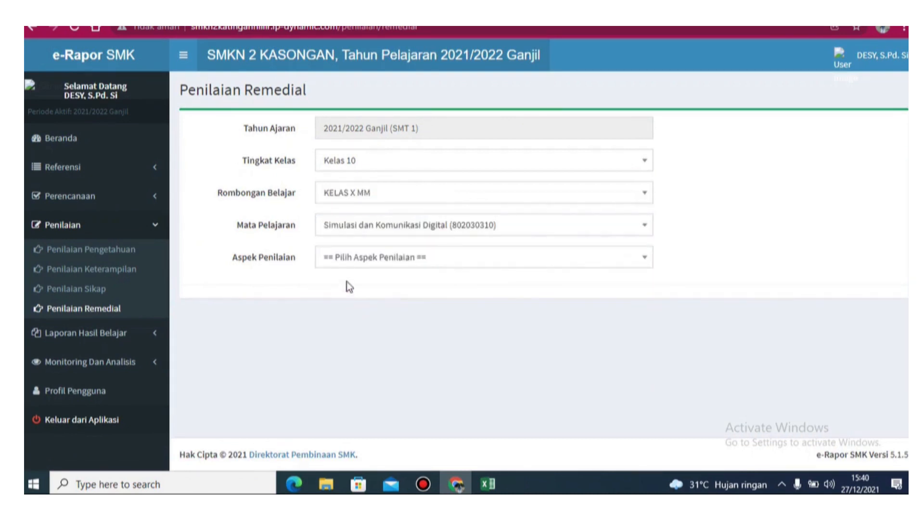
left_click(341, 261)
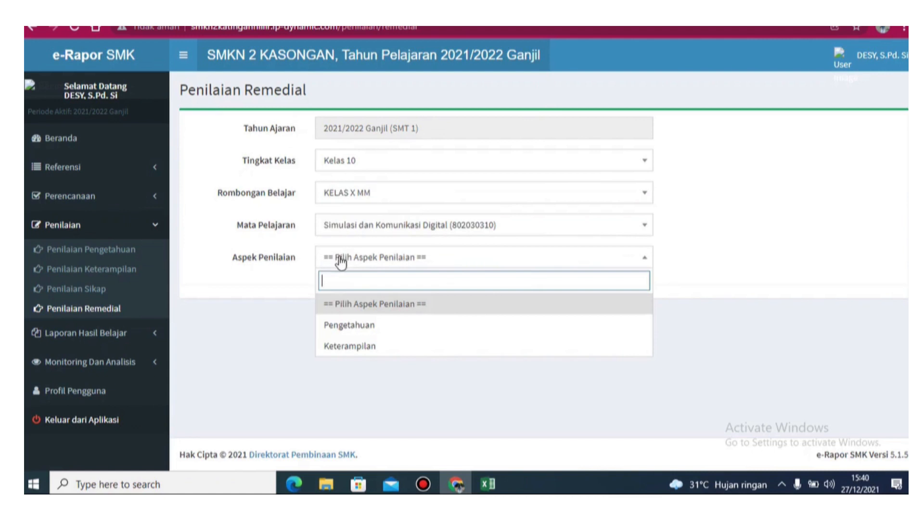
left_click(344, 327)
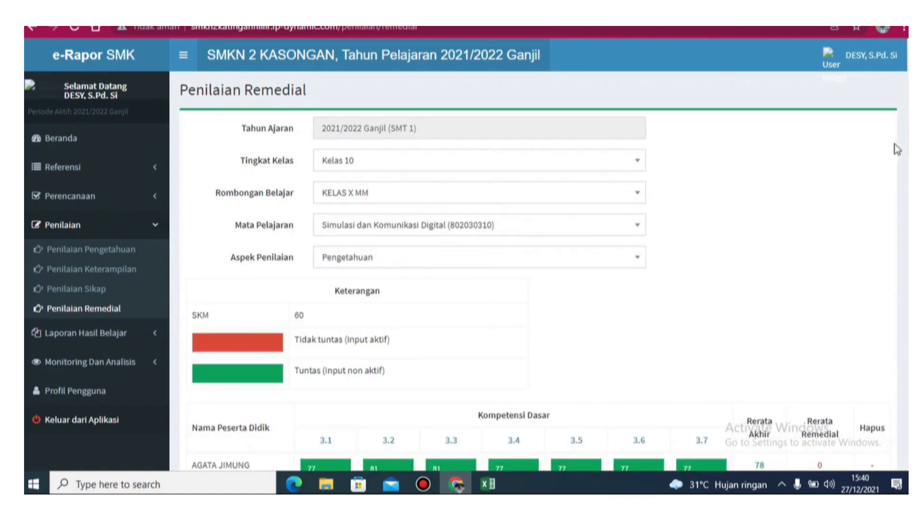
scroll(539, 255, "down", 6)
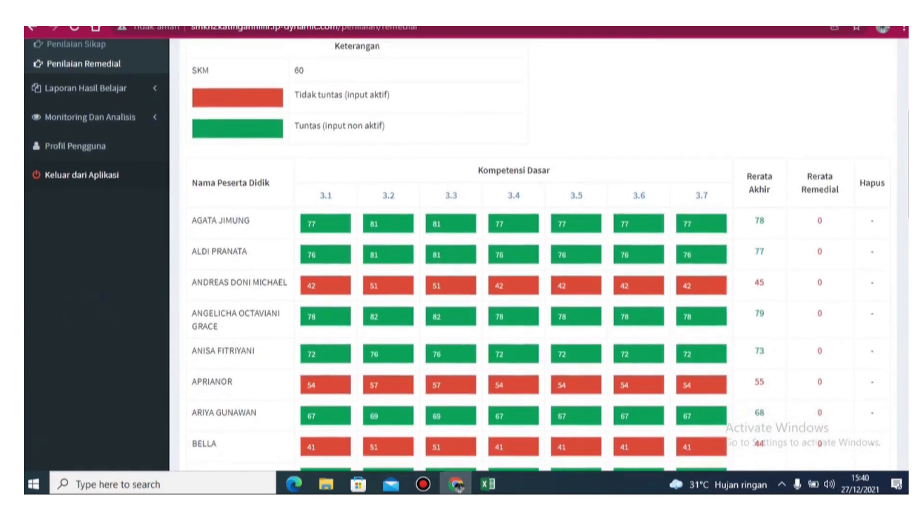
scroll(457, 254, "down", 1)
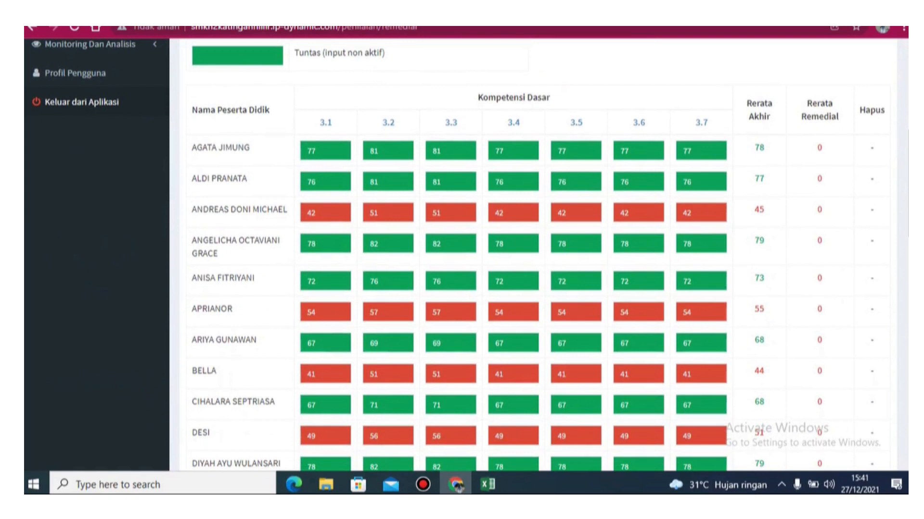
Examine the students' remedial scores for Kompetensi Dasar 3.1 to 3.7 against the SKM and the Tuntas / Tidak tuntas colour legend
scroll(457, 255, "down", 1)
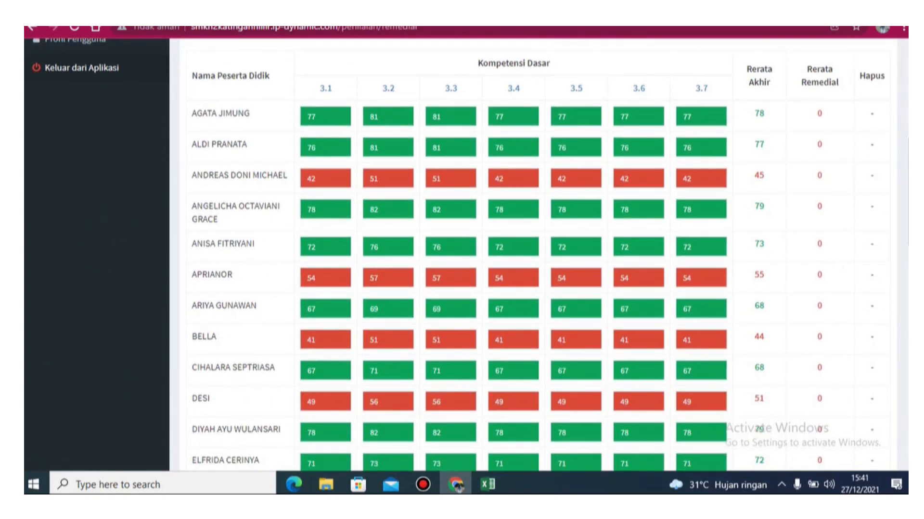
scroll(457, 255, "down", 1)
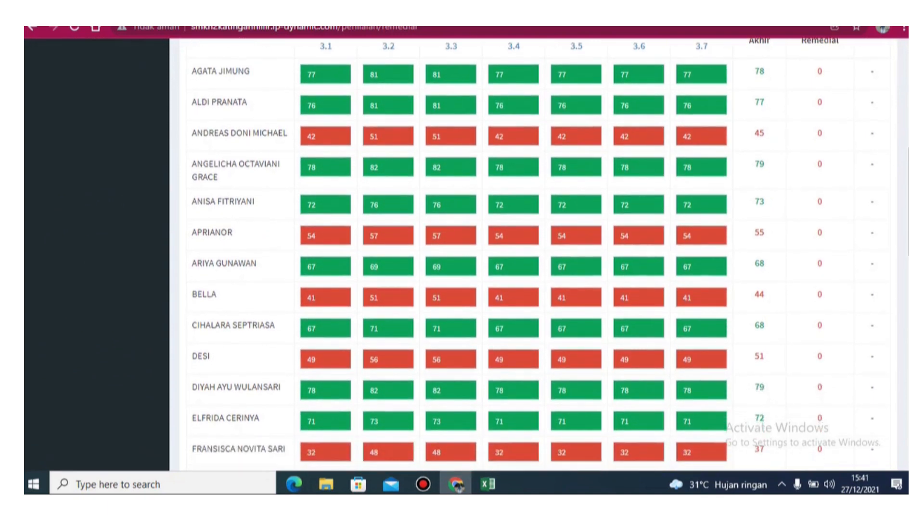
scroll(457, 255, "down", 3)
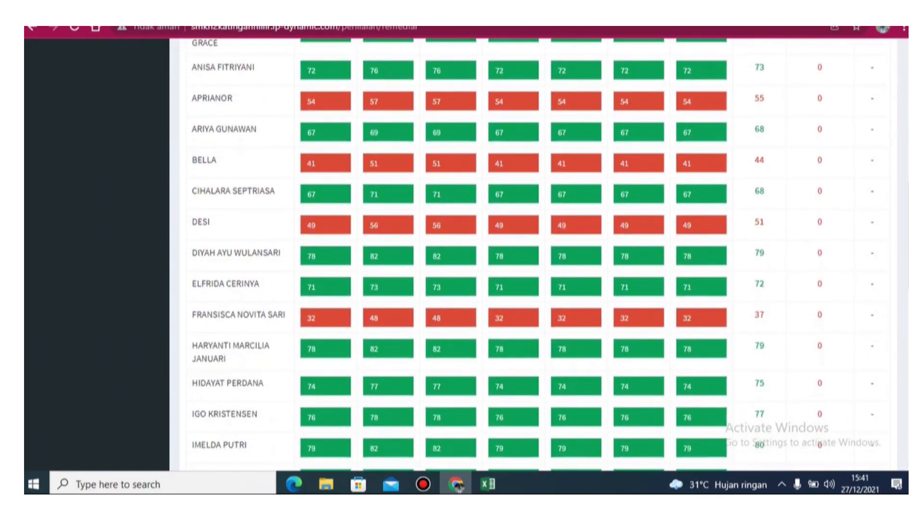
scroll(457, 255, "up", 4)
scroll(457, 255, "down", 5)
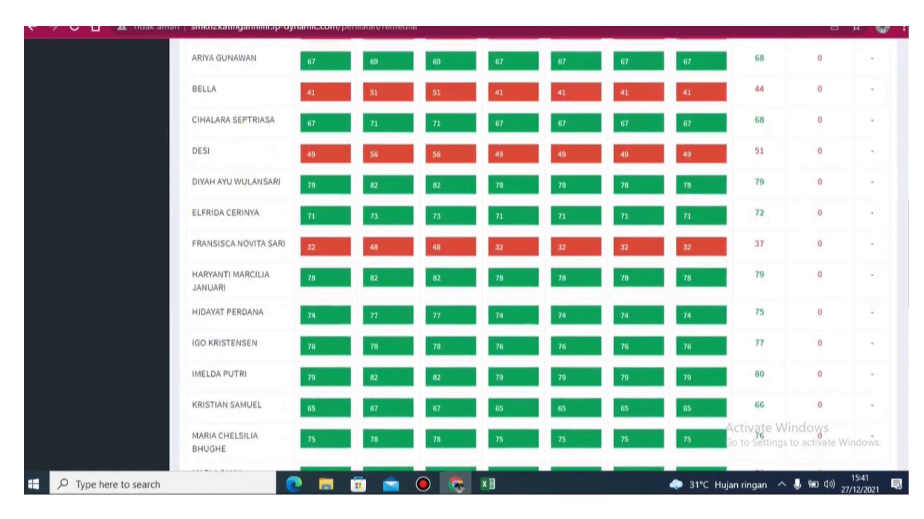
scroll(457, 255, "up", 7)
scroll(457, 255, "up", 4)
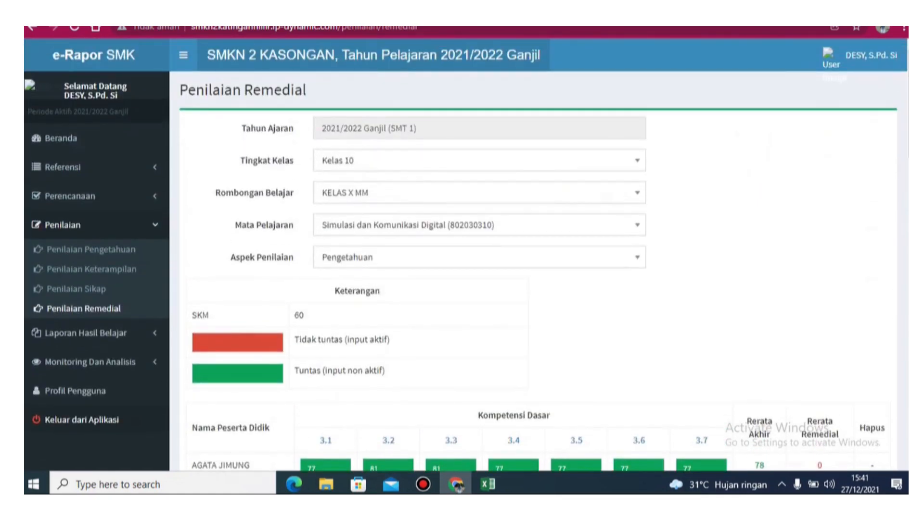
scroll(457, 254, "down", 6)
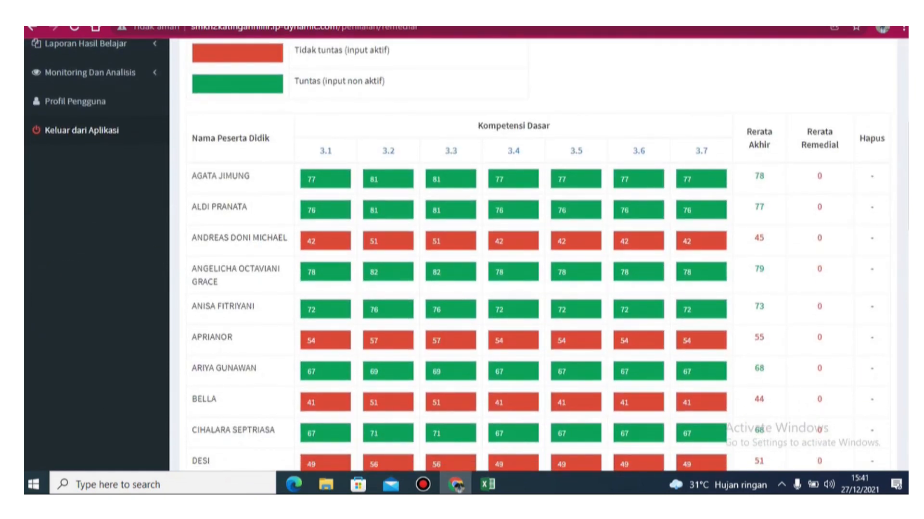
left_click_drag(907, 169, 901, 72)
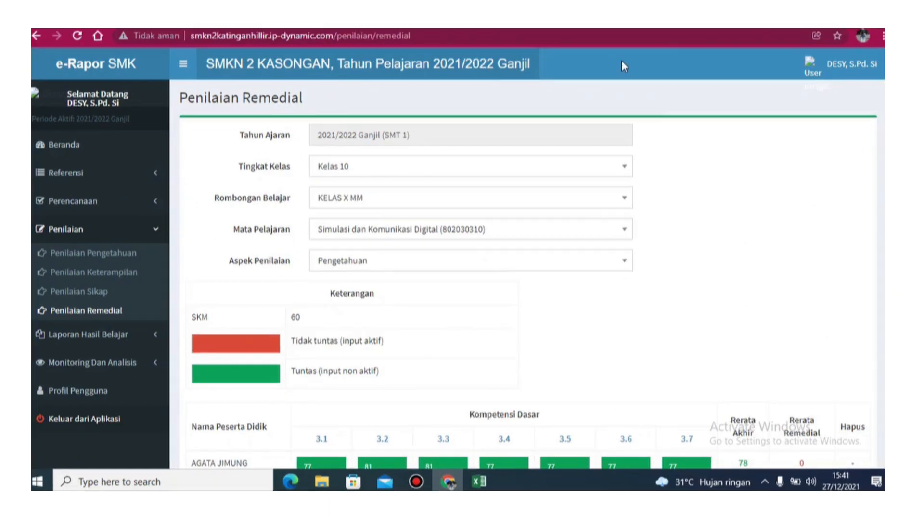
Open Catatan Akademik under Laporan Hasil Belajar and place the cursor in the first student's Deskripsi field
left_click(119, 336)
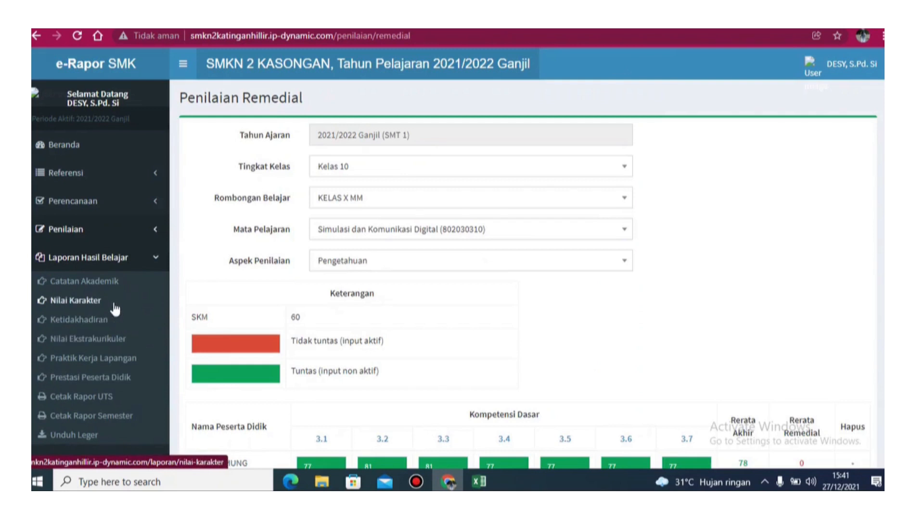
left_click(104, 284)
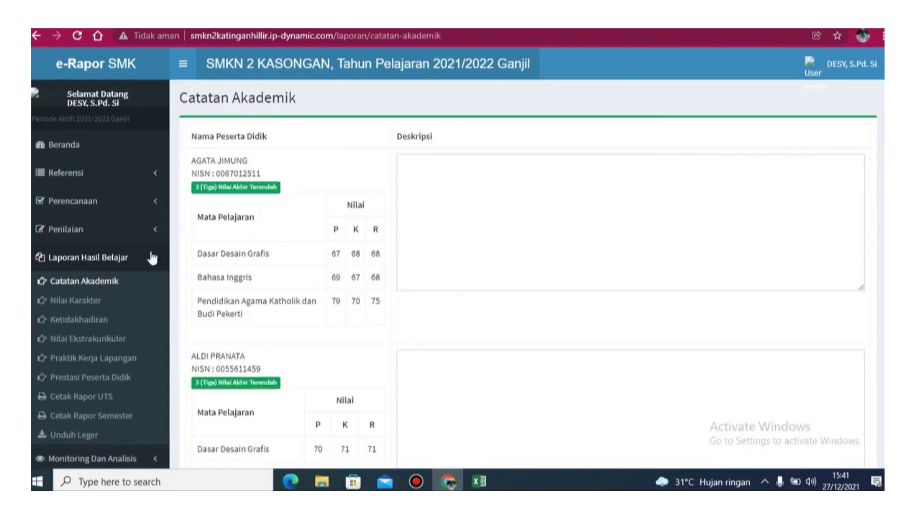
left_click(478, 199)
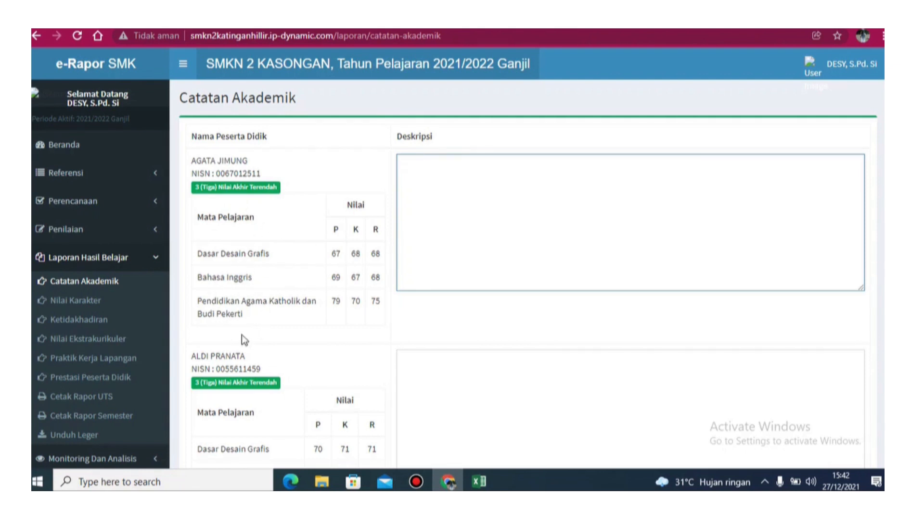
Open a new character assessment entry under Nilai Karakter and place the cursor in its Integritas note field
left_click(95, 303)
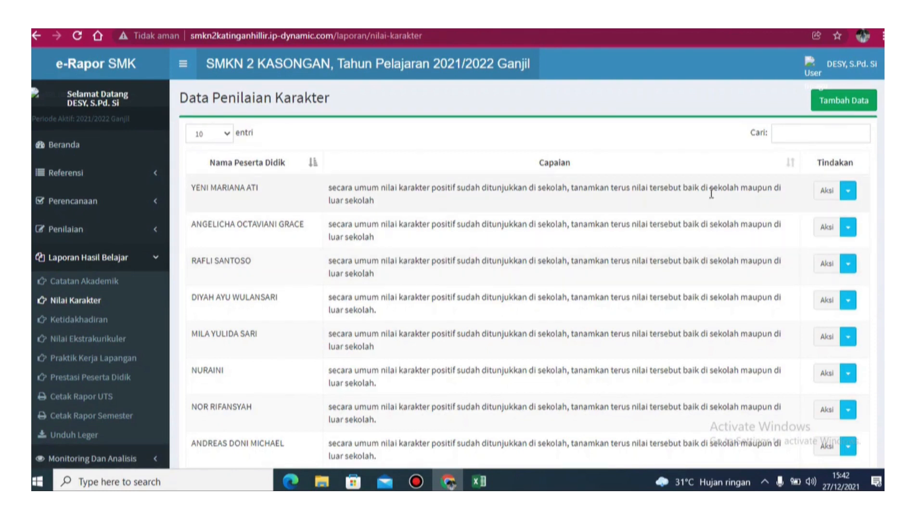
left_click(841, 107)
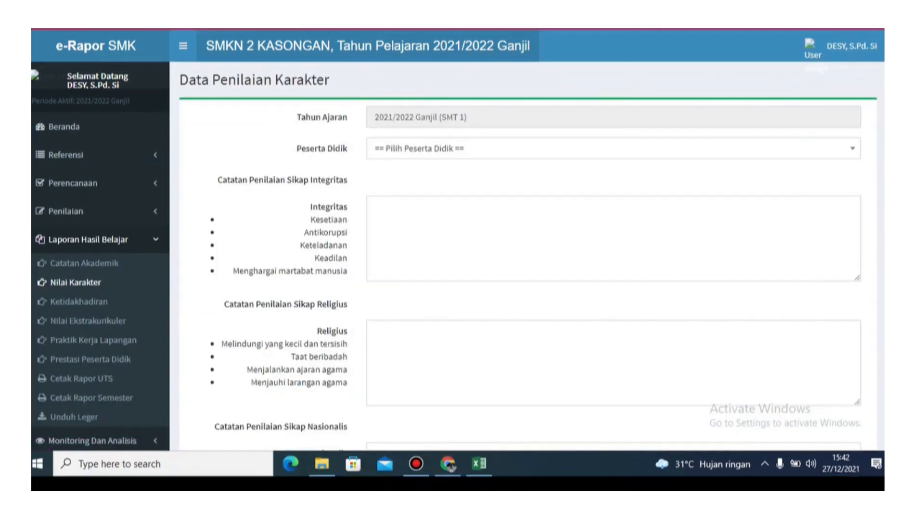
left_click(561, 226)
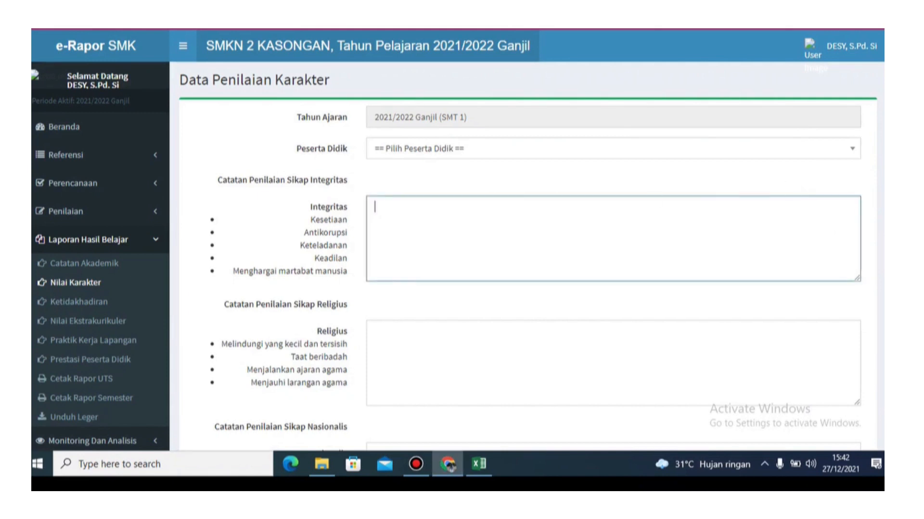
Examine the character form's note fields from Integritas, Religius, Nasionalis, Mandiri and Gotong-royong through Catatan Perkembangan Karakter
scroll(457, 241, "down", 2)
scroll(529, 240, "down", 1)
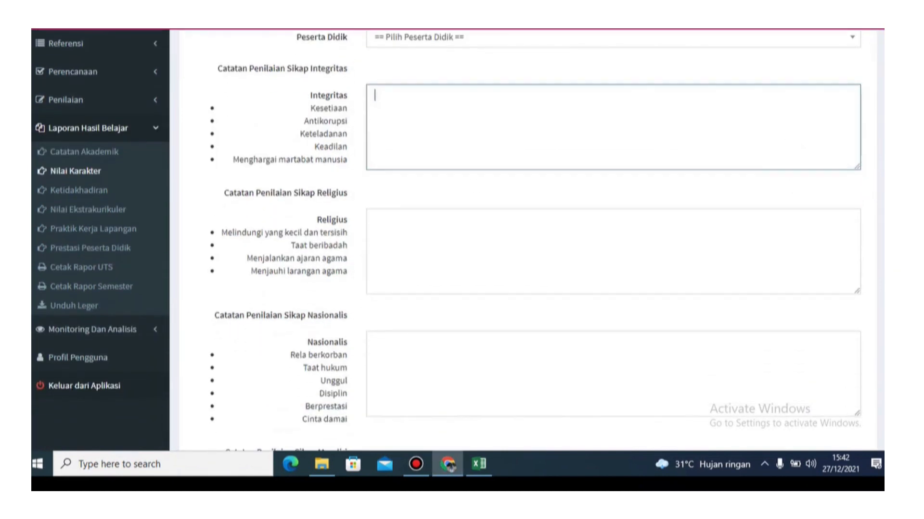
scroll(456, 241, "down", 4)
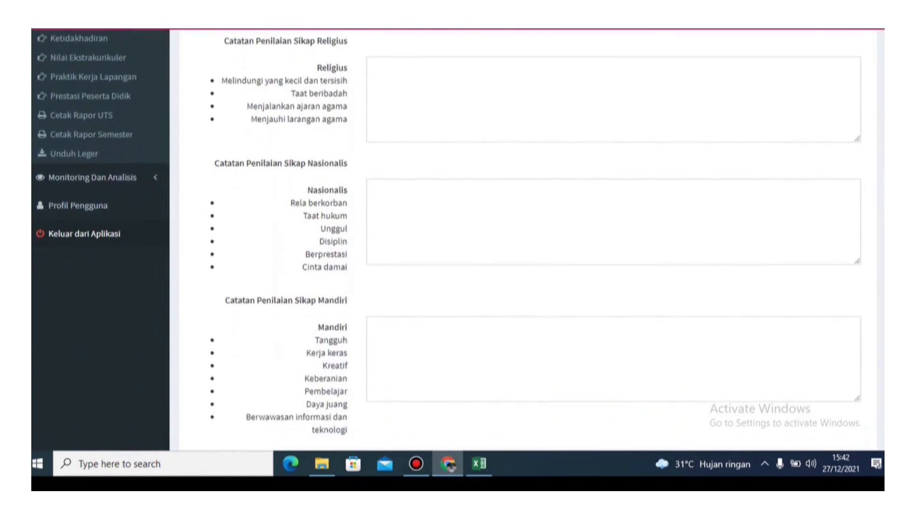
scroll(530, 241, "down", 5)
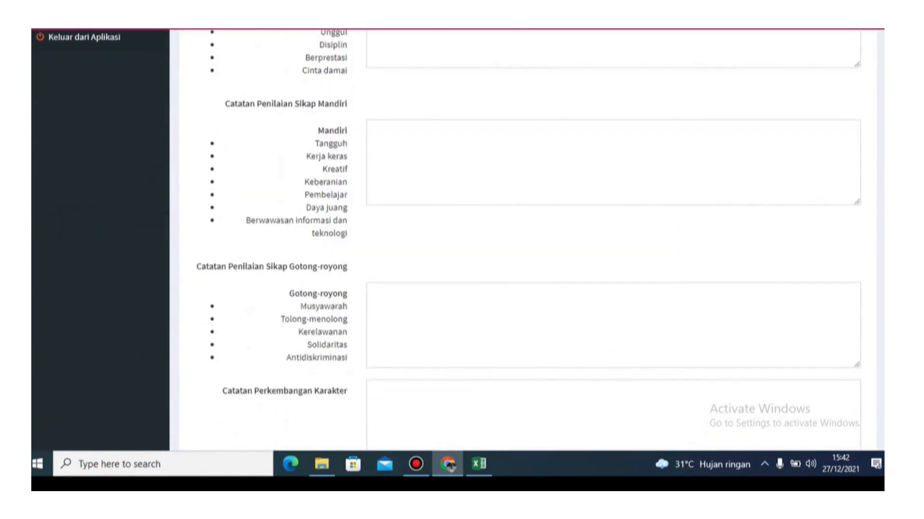
scroll(529, 241, "down", 2)
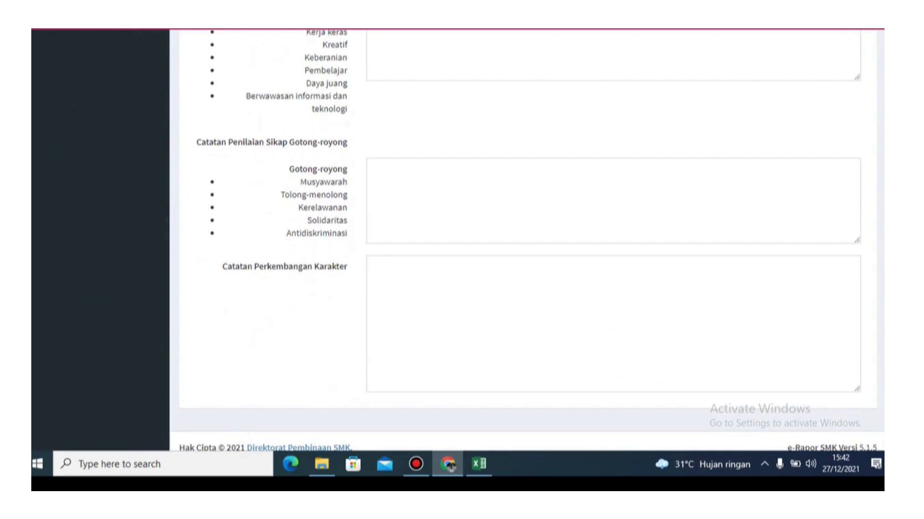
scroll(879, 125, "up", 15)
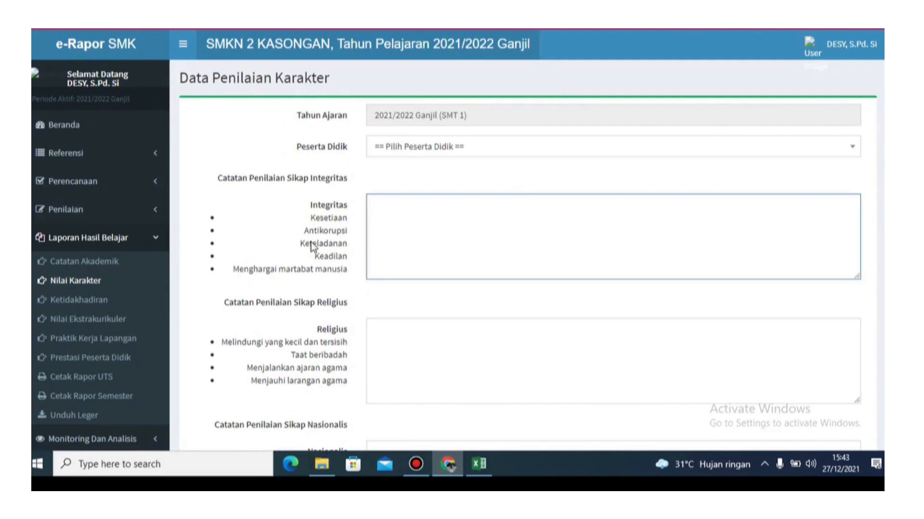
View the Ketidakhadiran, Nilai Ekstrakurikuler, Praktik Kerja Lapangan and Prestasi Peserta Didik pages of the learning report
left_click(99, 301)
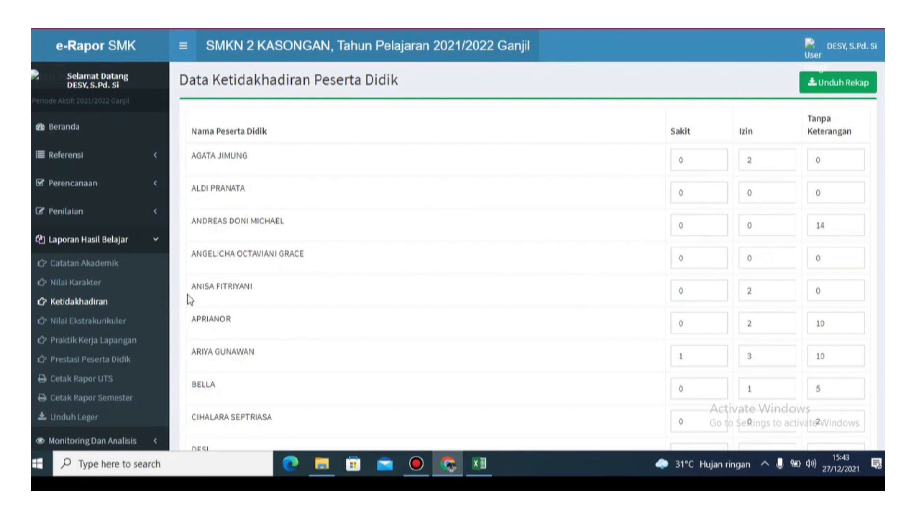
left_click(124, 322)
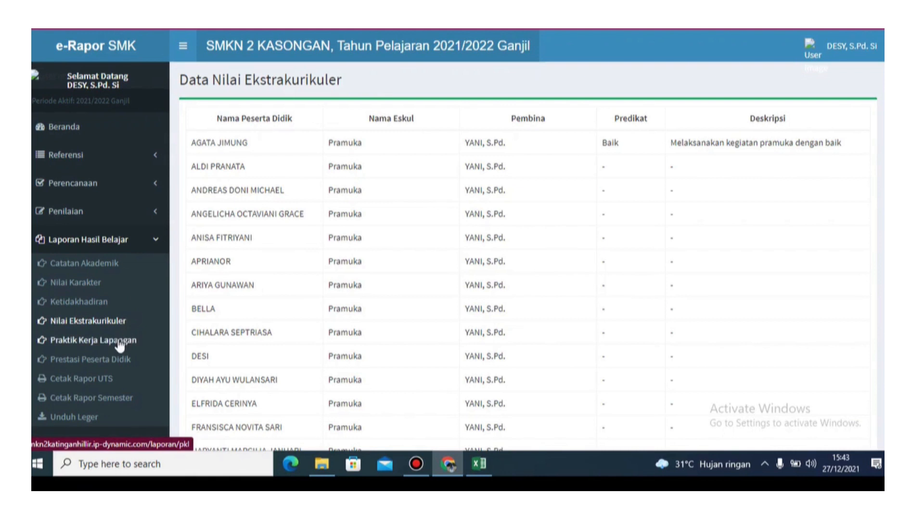
left_click(119, 343)
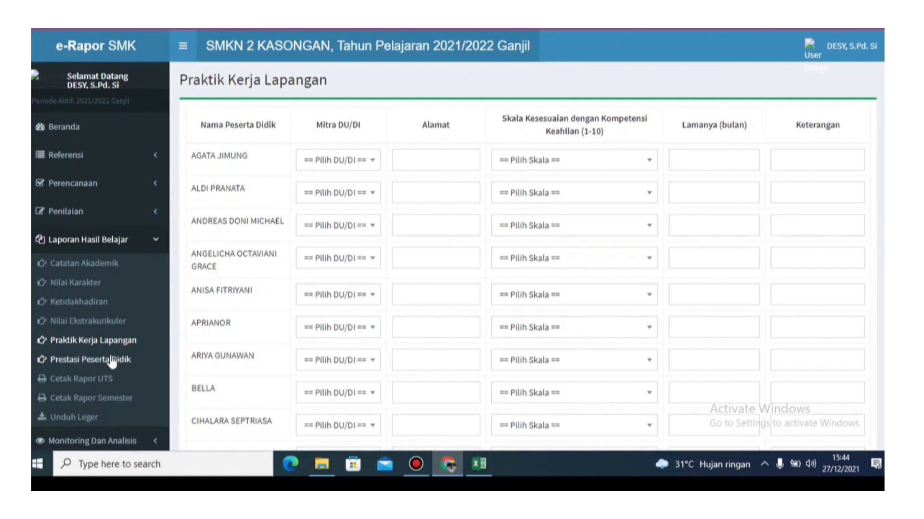
left_click(112, 359)
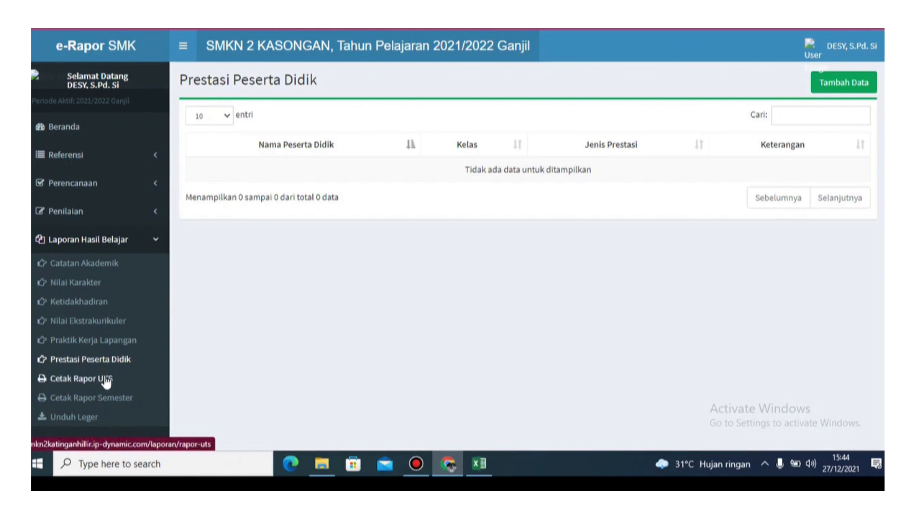
View the report output pages Cetak Rapor UTS, Cetak Rapor Semester with its per-student documents, and Unduh Leger
left_click(107, 380)
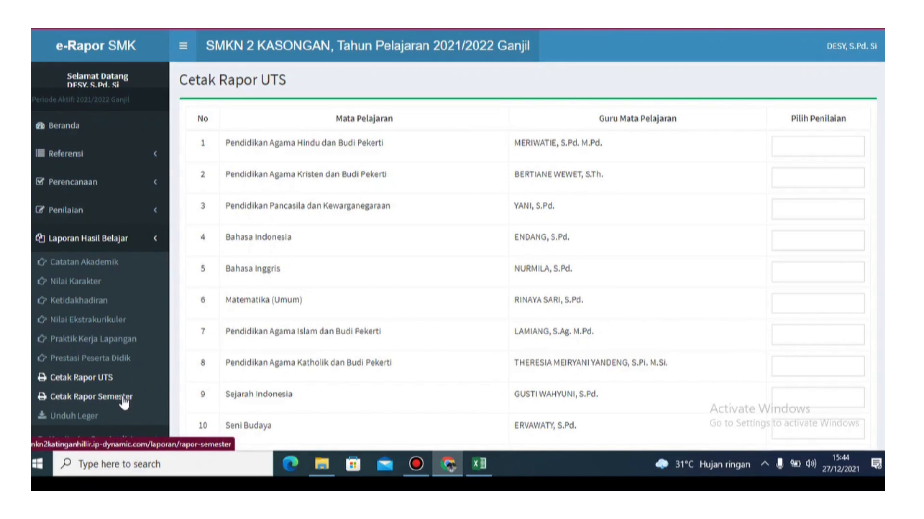
left_click(91, 397)
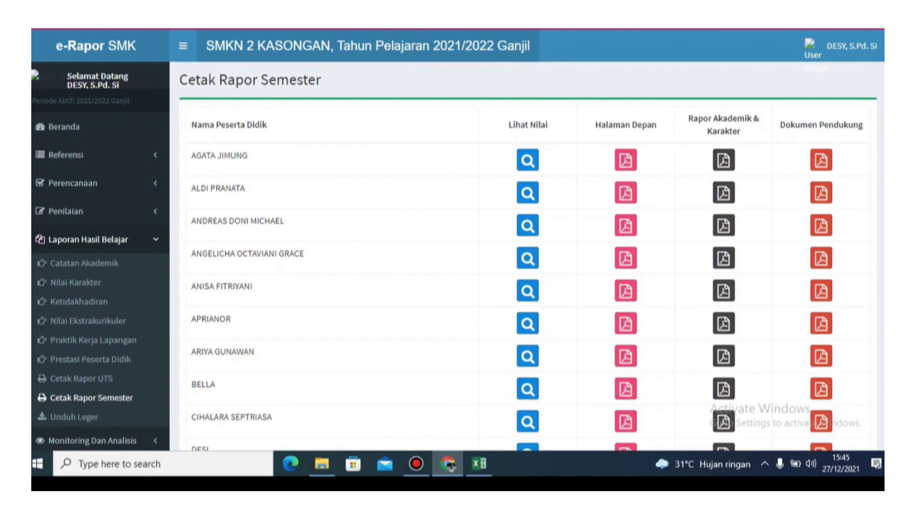
scroll(527, 250, "down", 2)
scroll(527, 250, "up", 1)
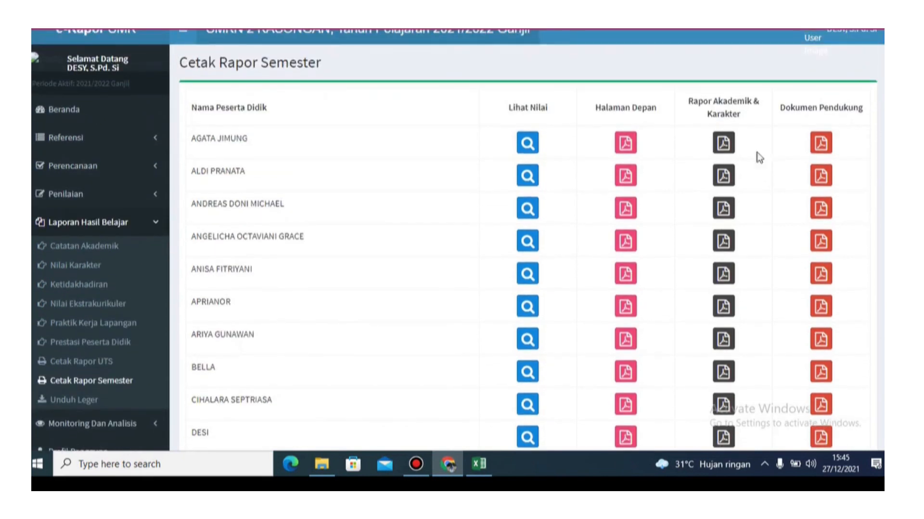
left_click(103, 399)
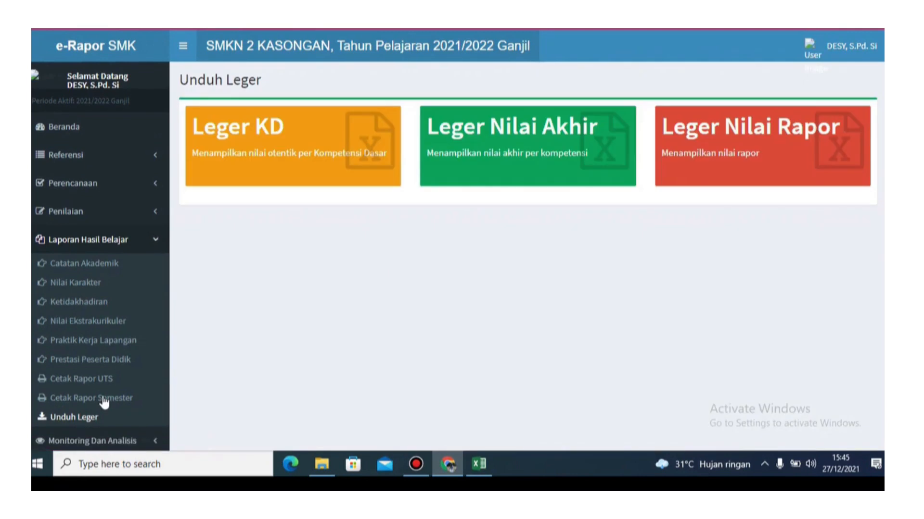